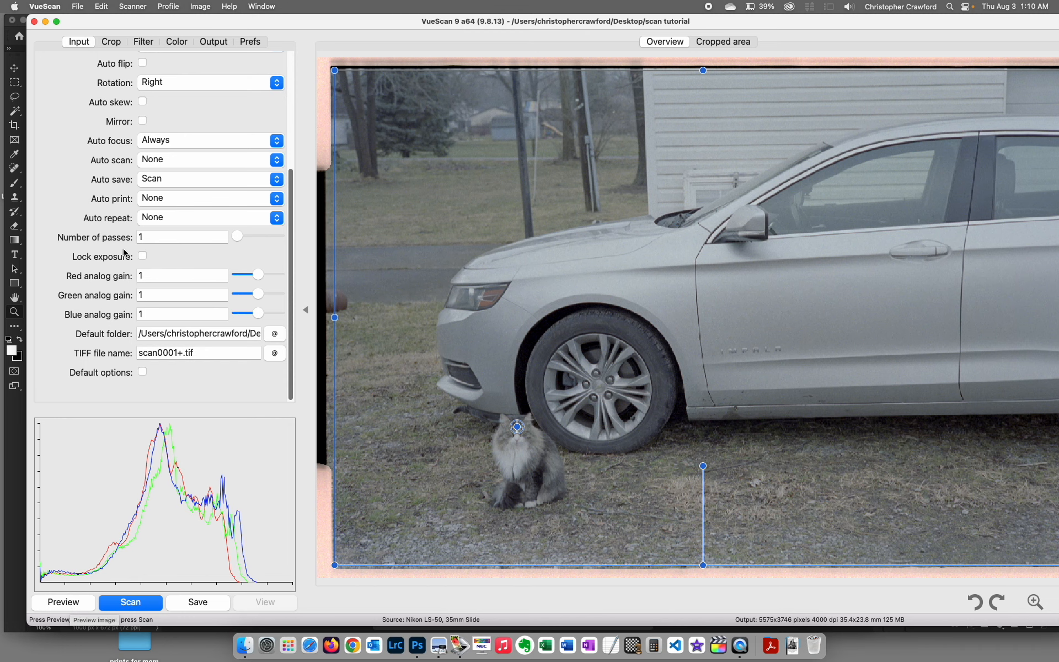
Step: Preview the scan with rotation set to None, and return the rotation to Right
drag(350, 21, 330, 22)
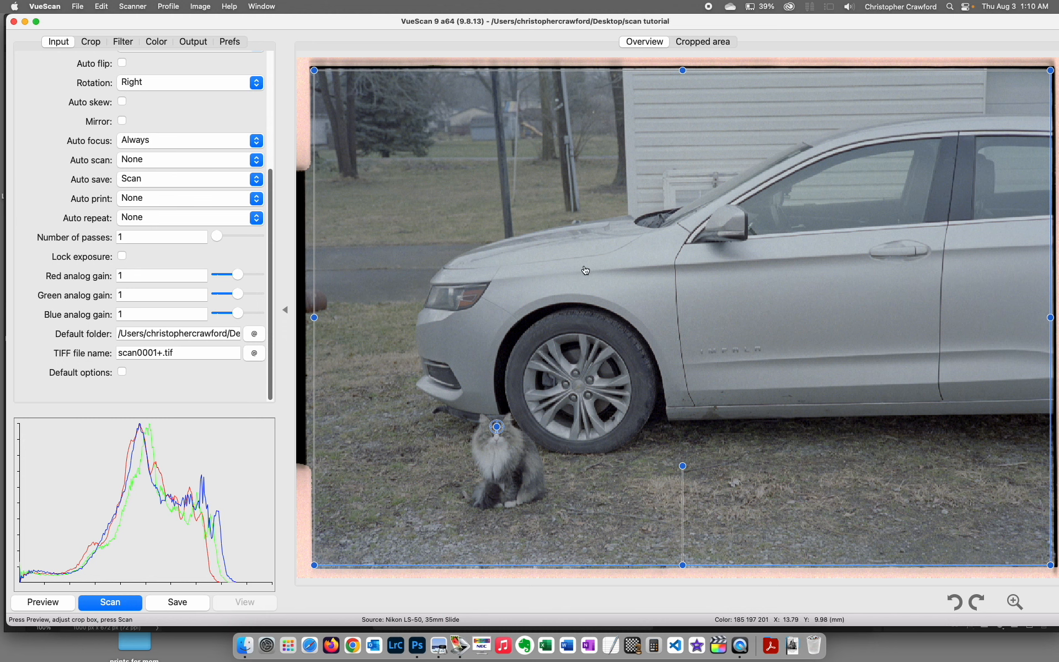
click(170, 87)
click(173, 40)
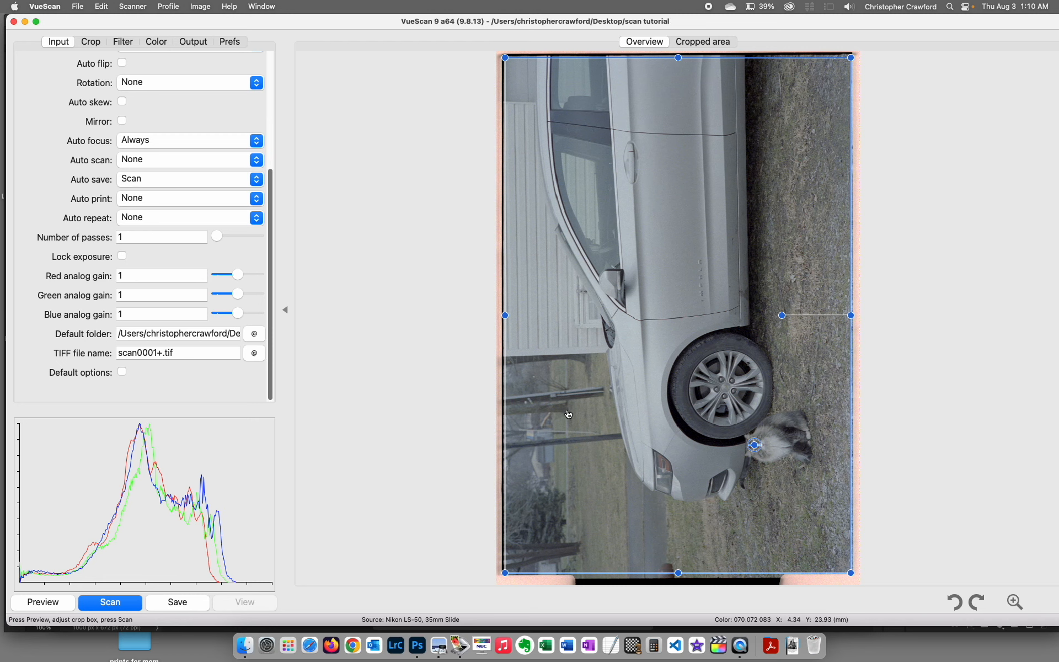
click(166, 84)
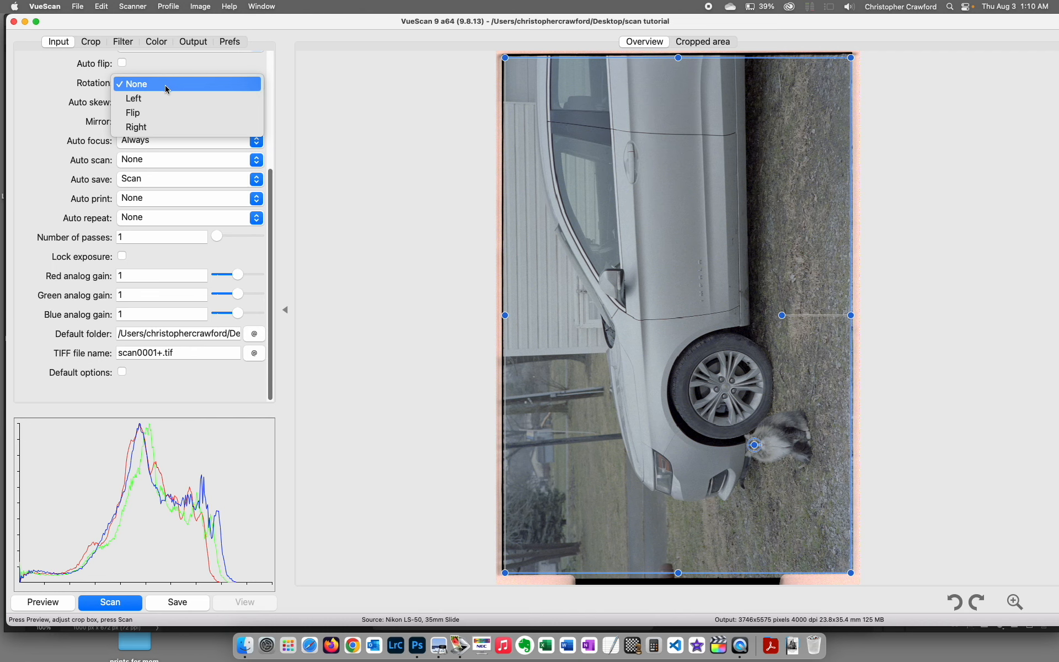
click(166, 127)
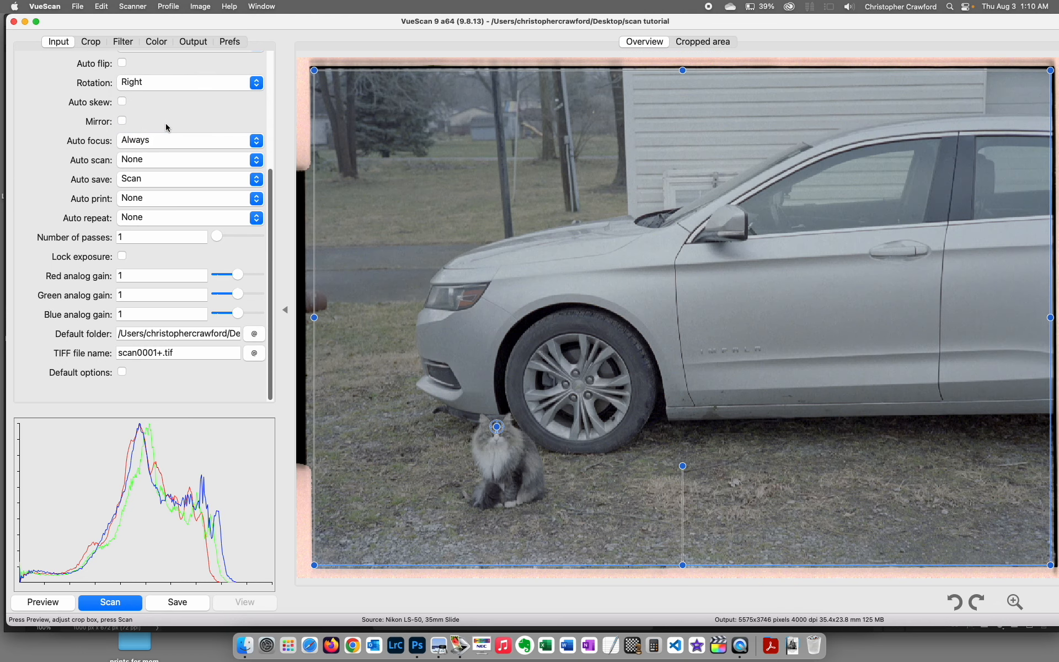
Step: Nudge the left edge of the crop box slightly inward, to a Y size of about 35.376
click(90, 41)
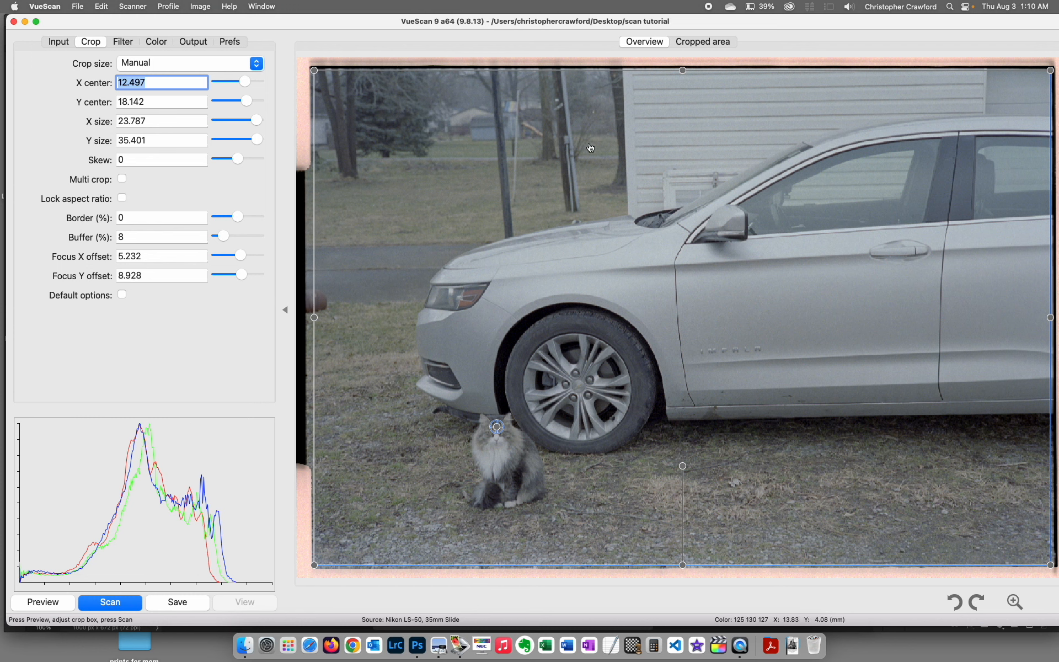
mouse_move(314, 310)
mouse_down()
mouse_move(371, 320)
mouse_move(317, 327)
mouse_up()
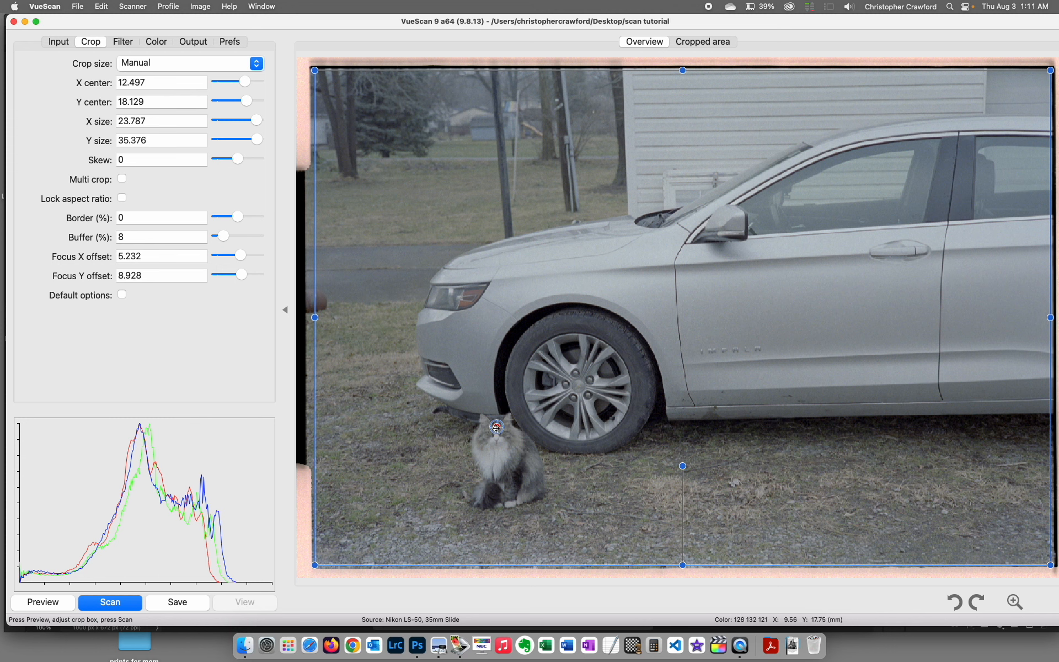
Step: Try the focus point on the front wheel and the car door, and return it to the cat's face
drag(496, 436, 556, 371)
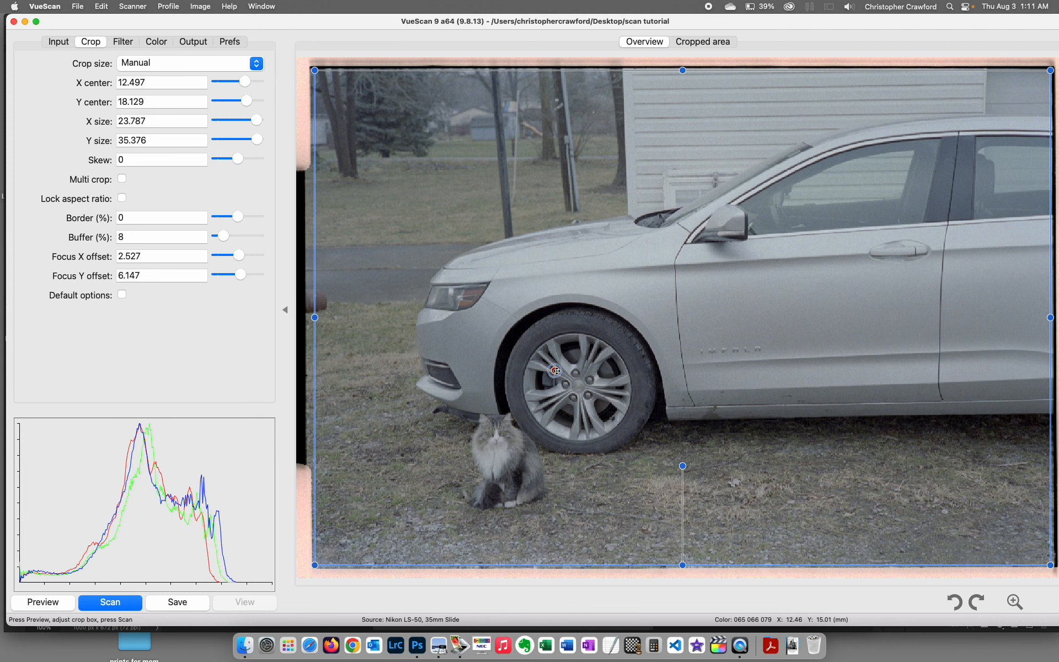
drag(556, 371, 808, 295)
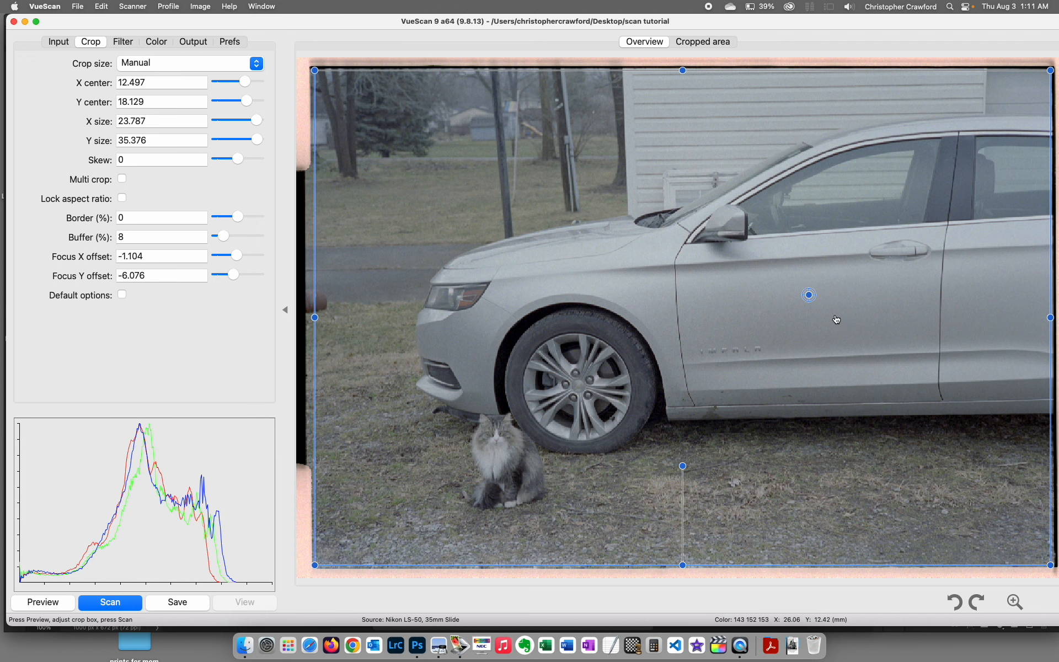
drag(809, 296, 497, 429)
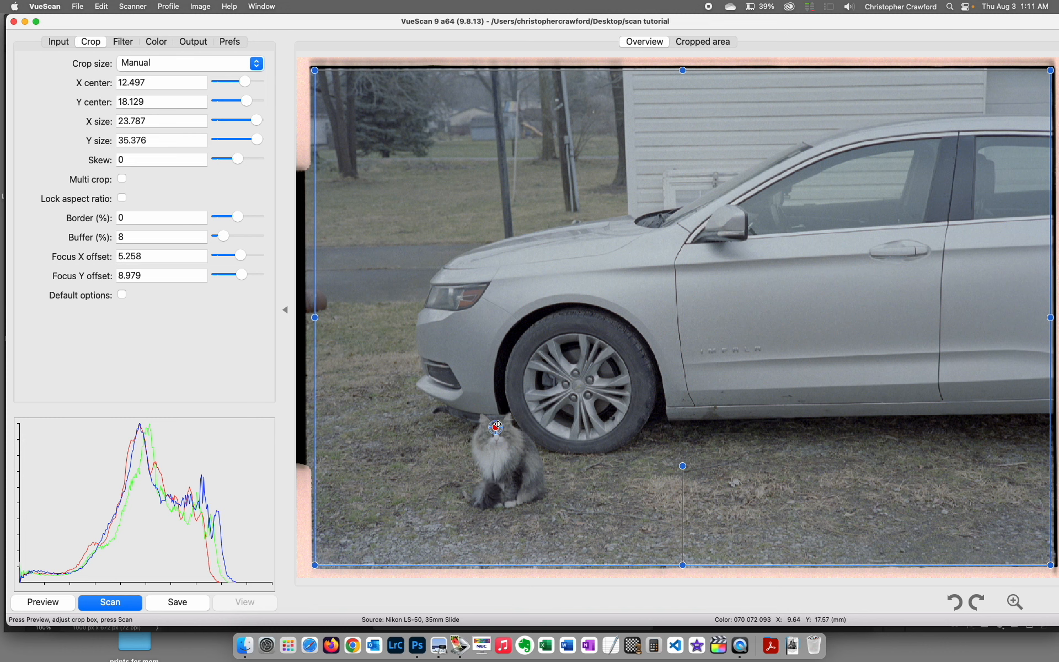
Step: Preview the scan with infrared cleaning set to None, and restore it to Light, checking the stronger levels
click(122, 43)
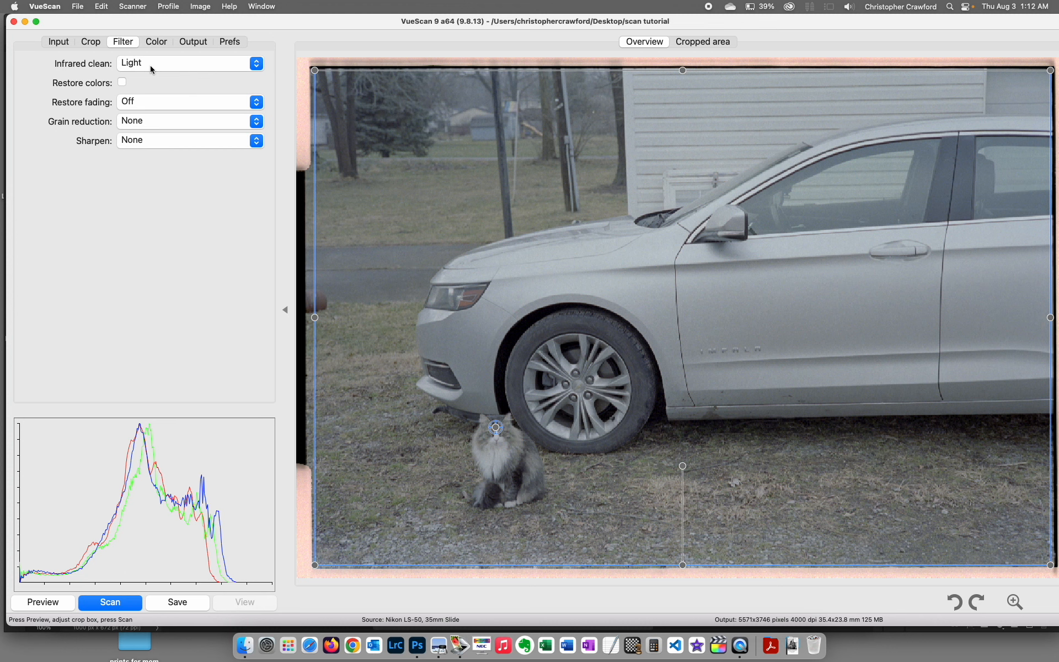
click(152, 68)
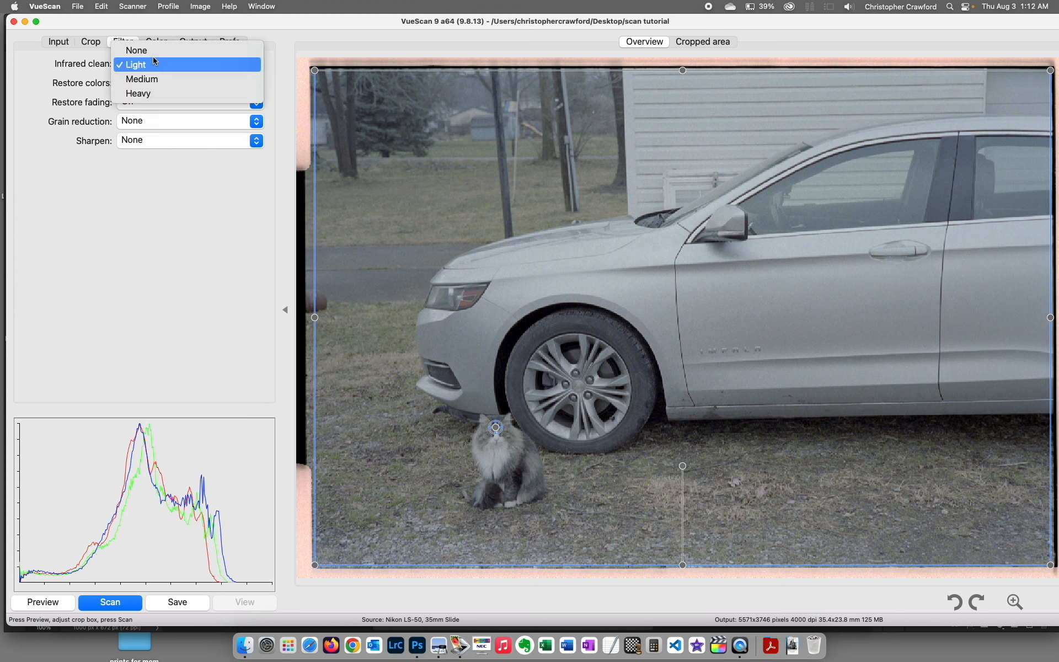
click(151, 54)
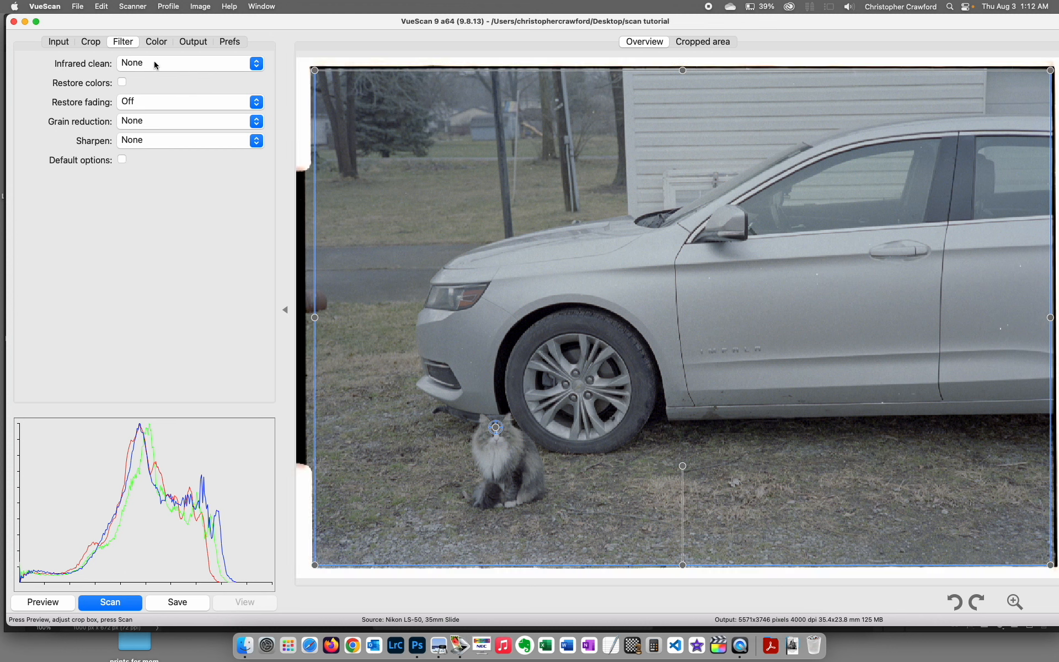
click(155, 64)
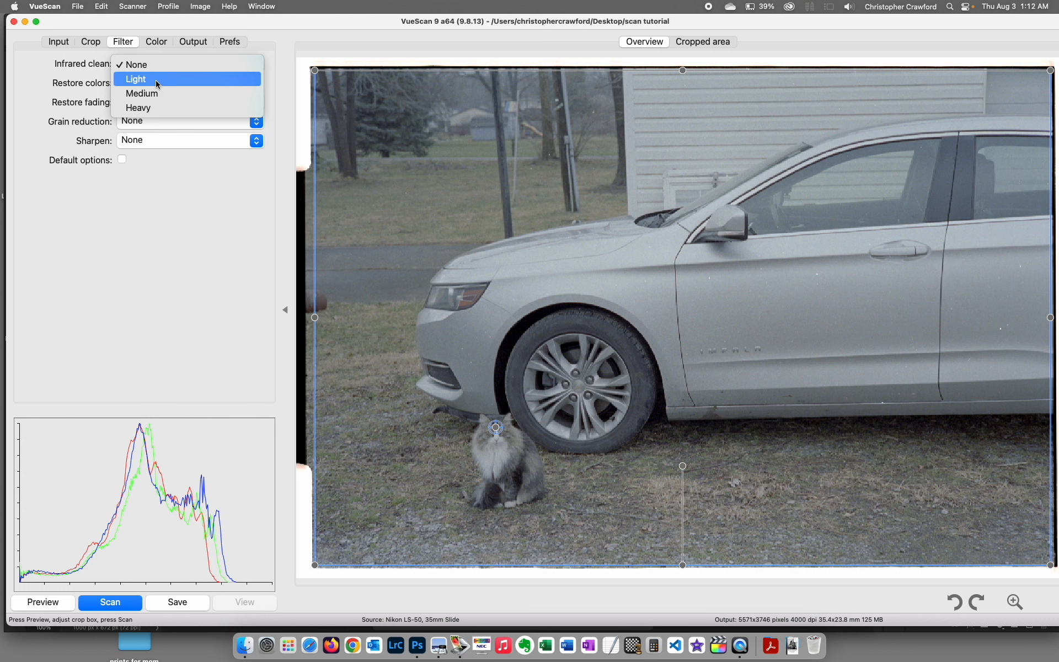
click(155, 80)
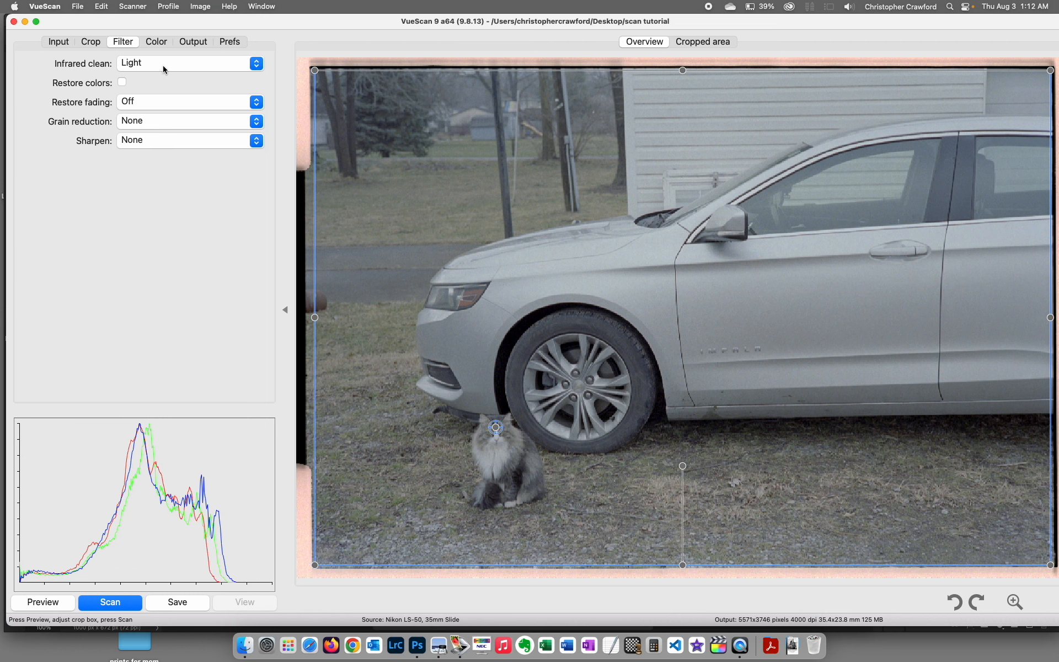
click(163, 65)
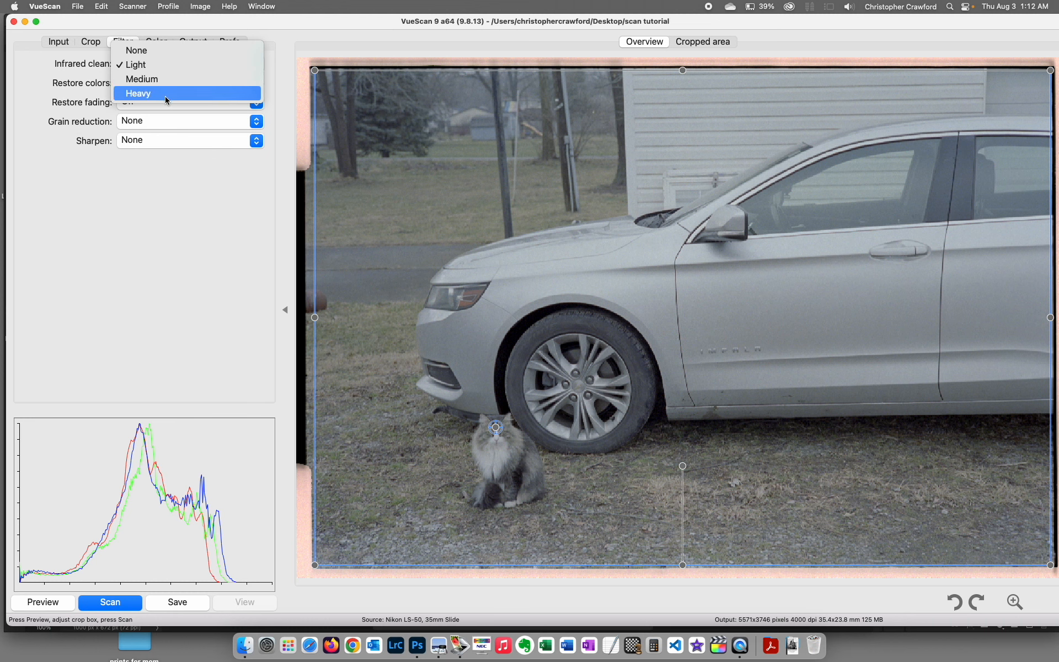
click(156, 66)
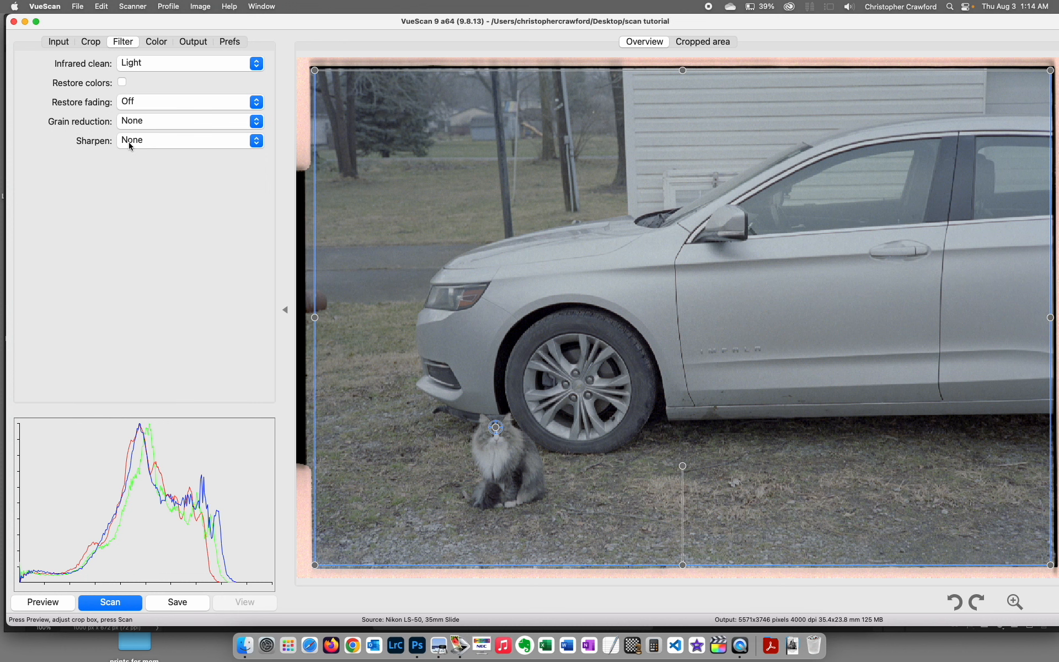
Step: Preview the KODAK PORTRA negative profile, look through its film types, and restore the negative vendor to GENERIC
click(155, 43)
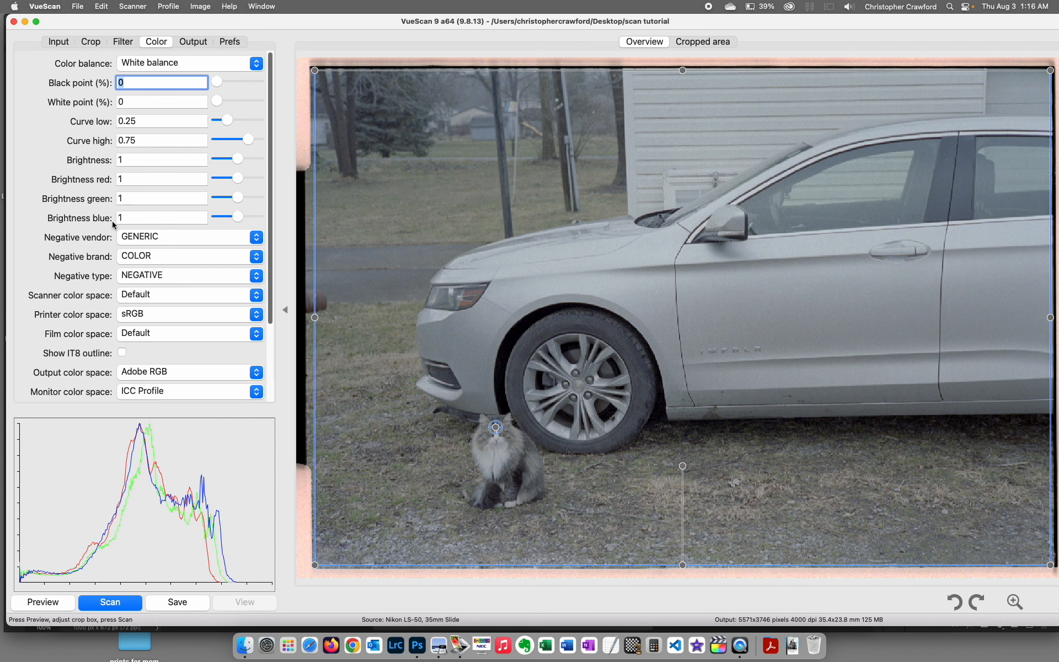
click(166, 237)
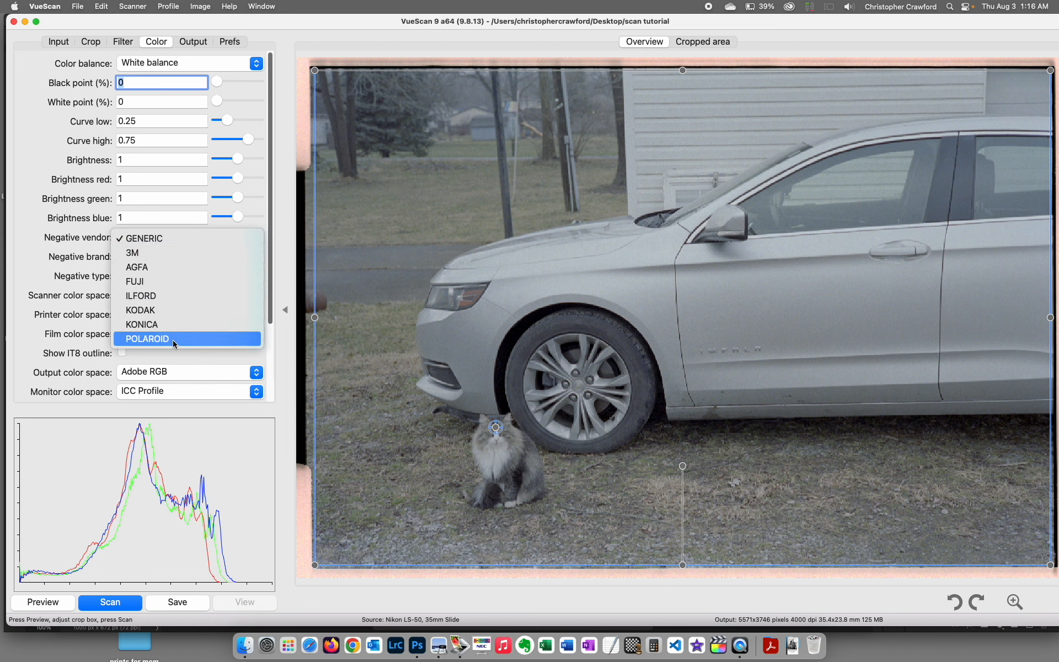
click(160, 311)
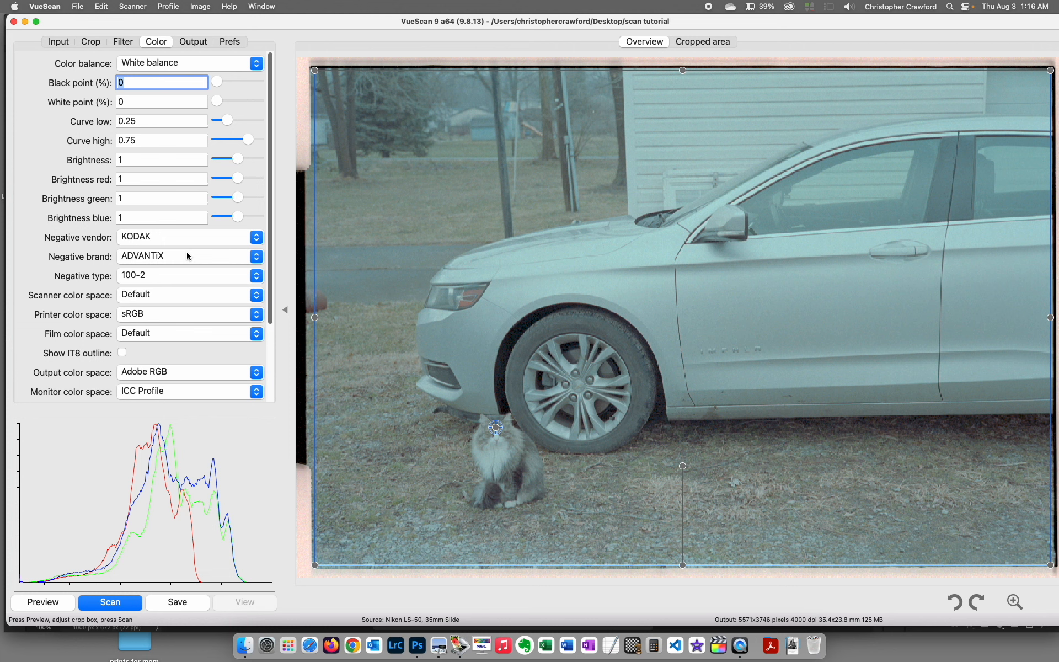
click(188, 256)
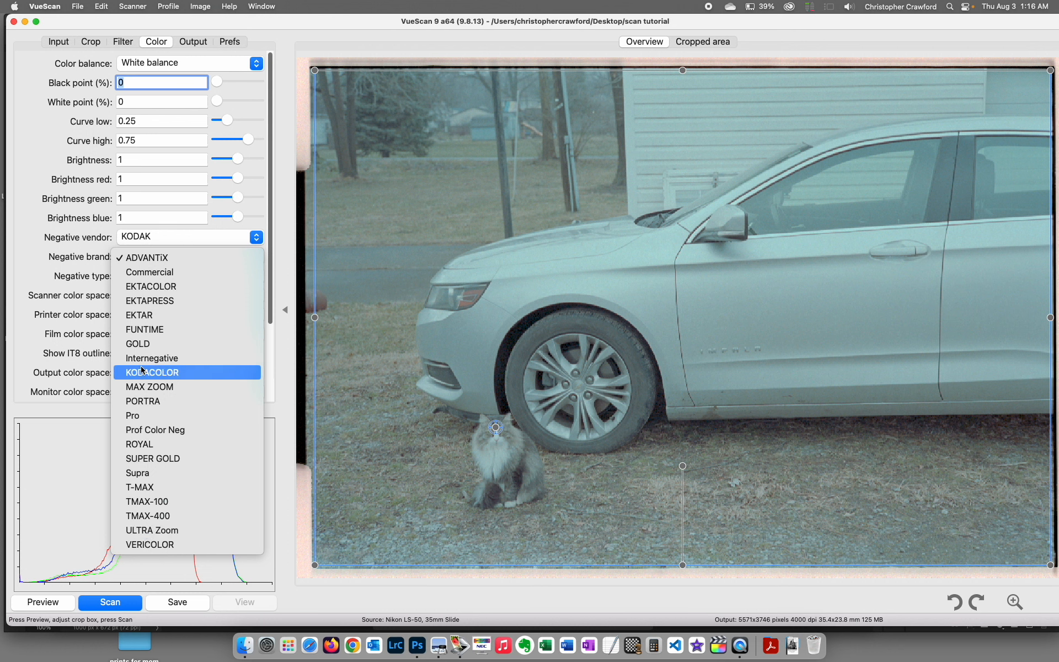
click(166, 404)
click(204, 279)
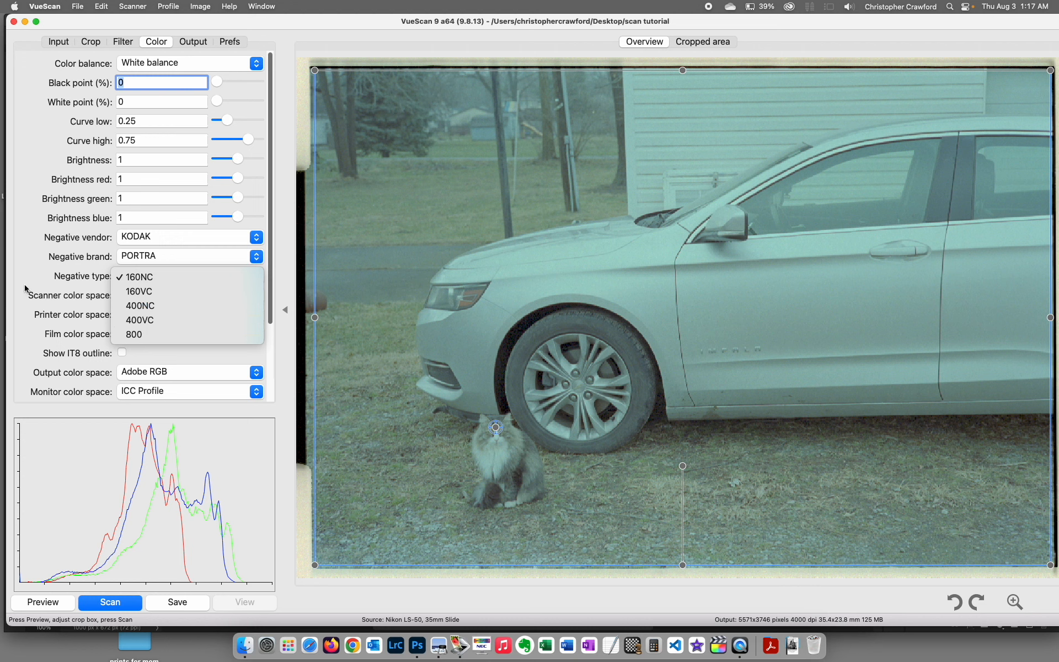
click(22, 254)
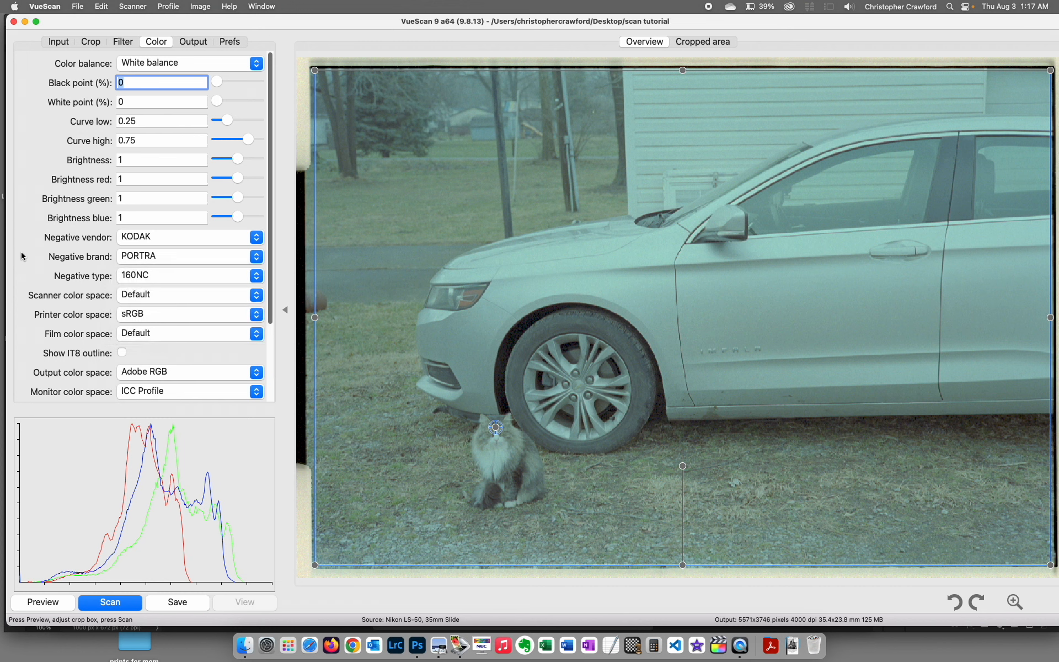
click(150, 242)
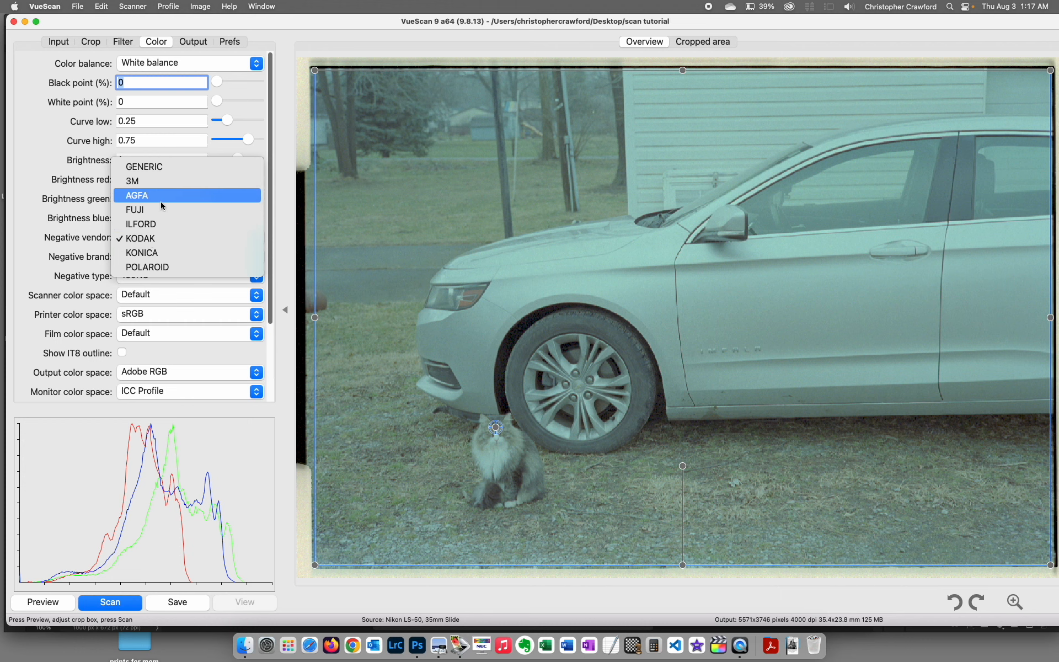
click(166, 167)
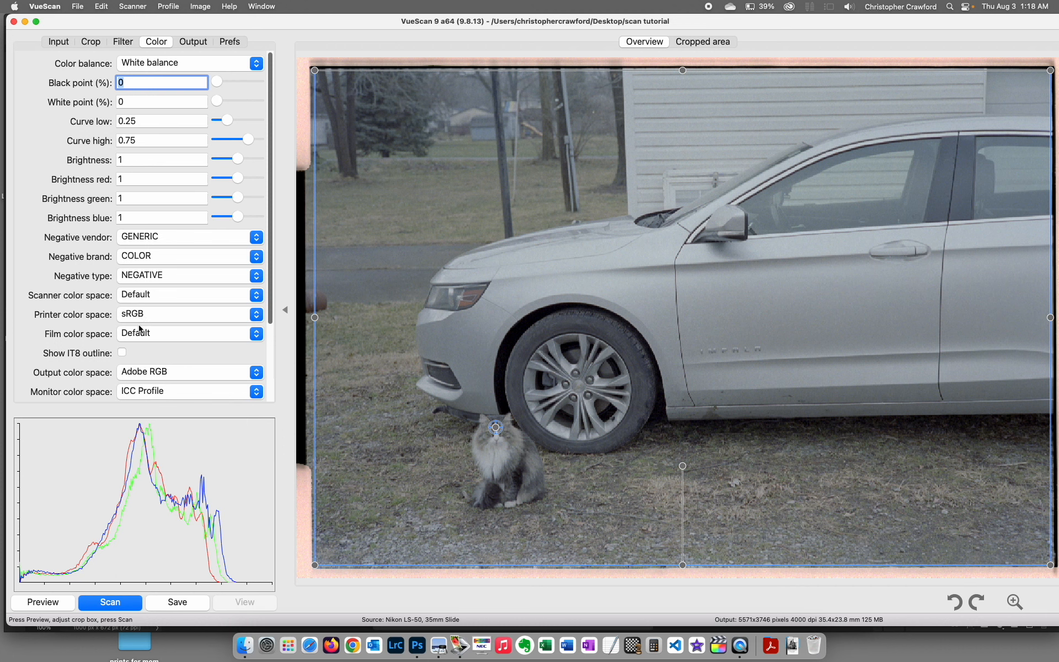
Step: Examine the film, output and monitor color space options, keeping Default, Adobe RGB and ICC Profile
click(166, 334)
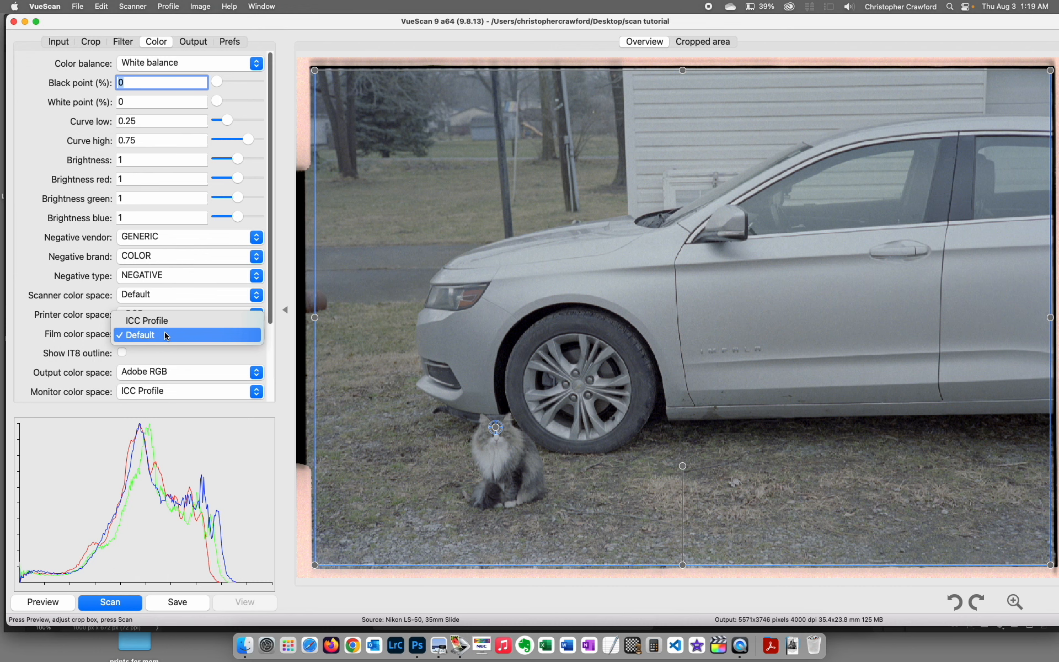
click(162, 353)
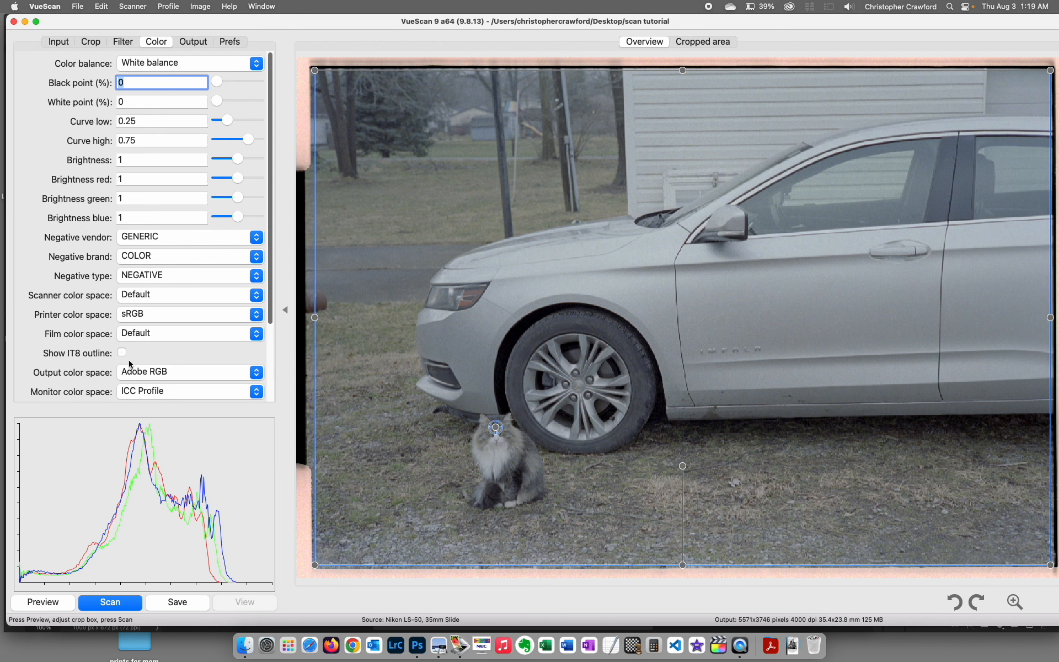
click(156, 372)
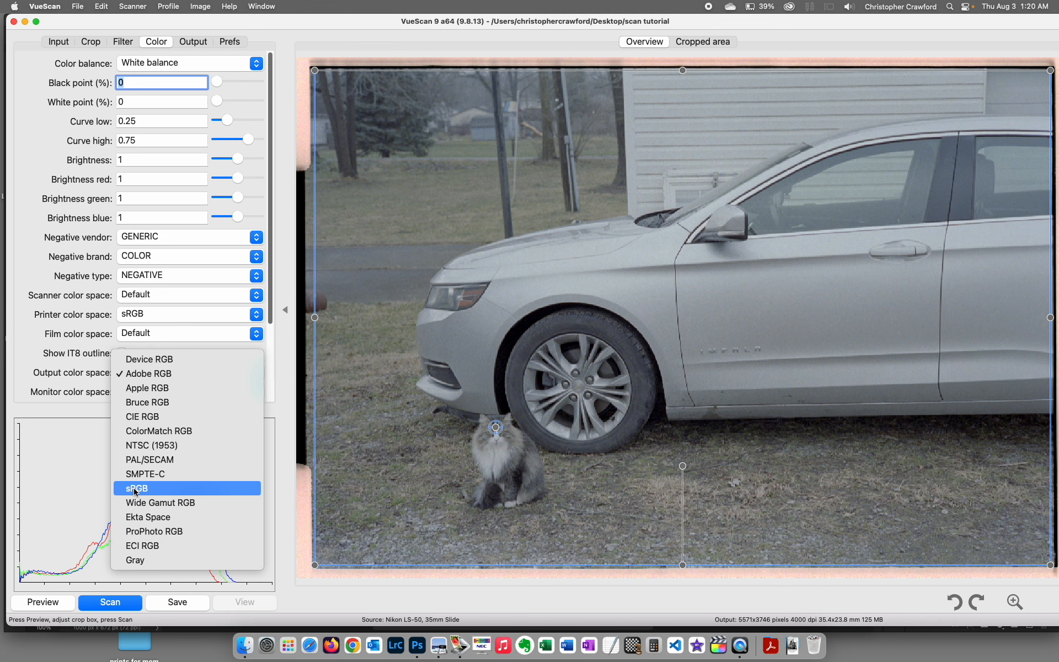
click(138, 379)
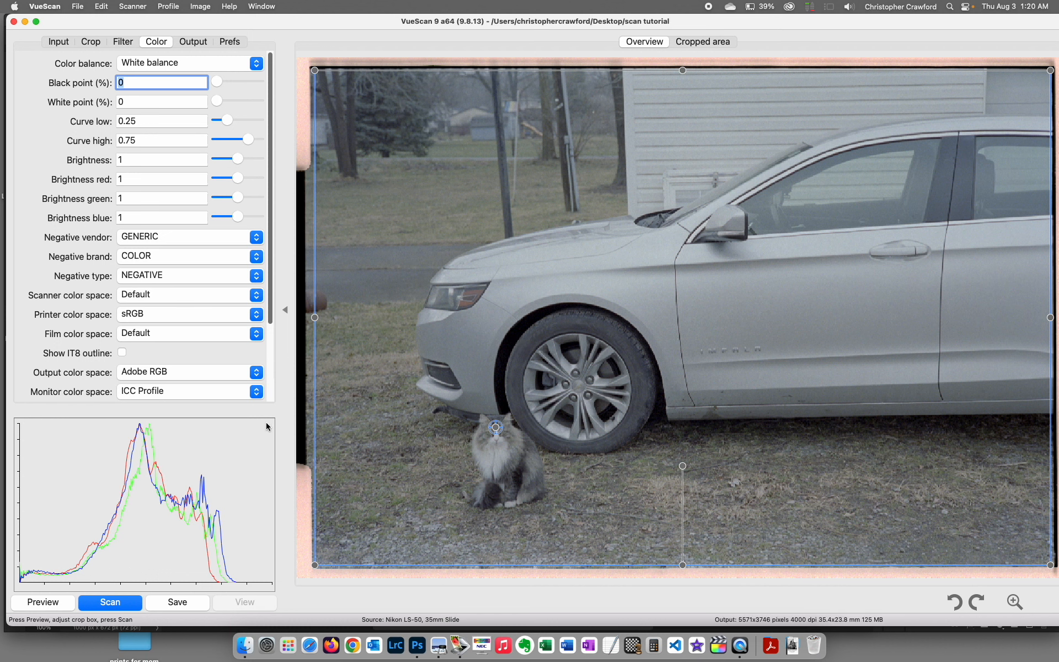
click(180, 391)
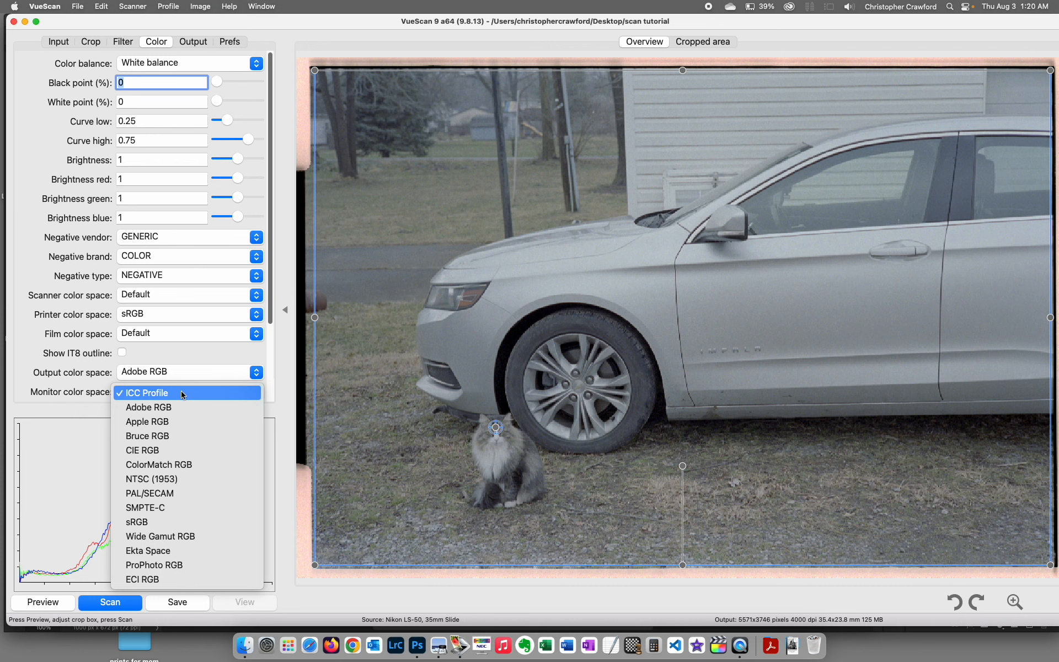
click(181, 392)
scroll(190, 367, down, 2)
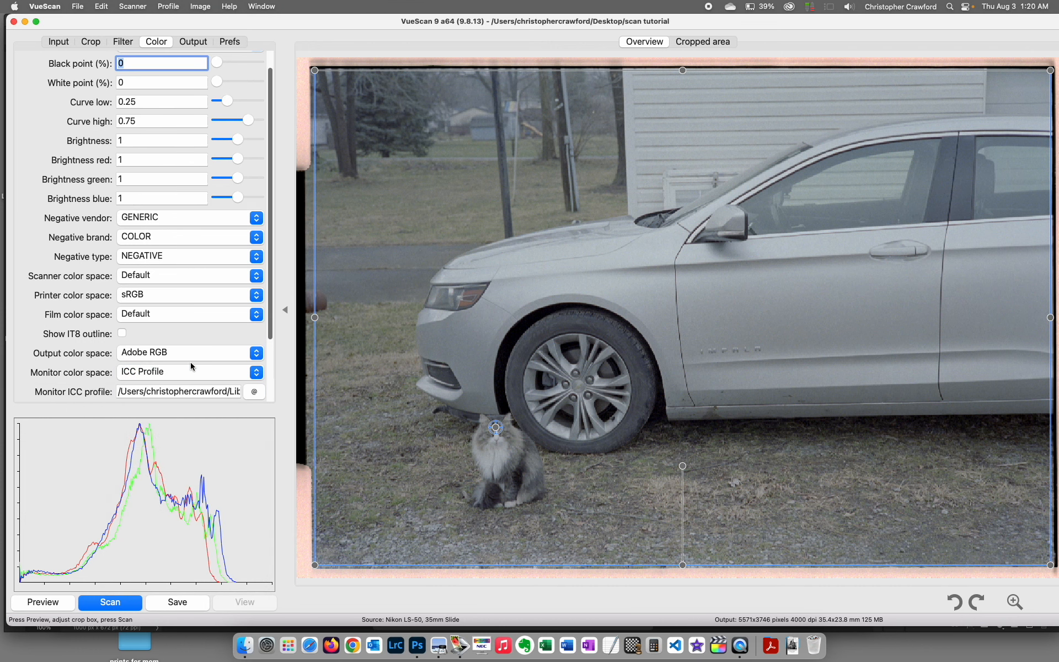
scroll(190, 366, down, 1)
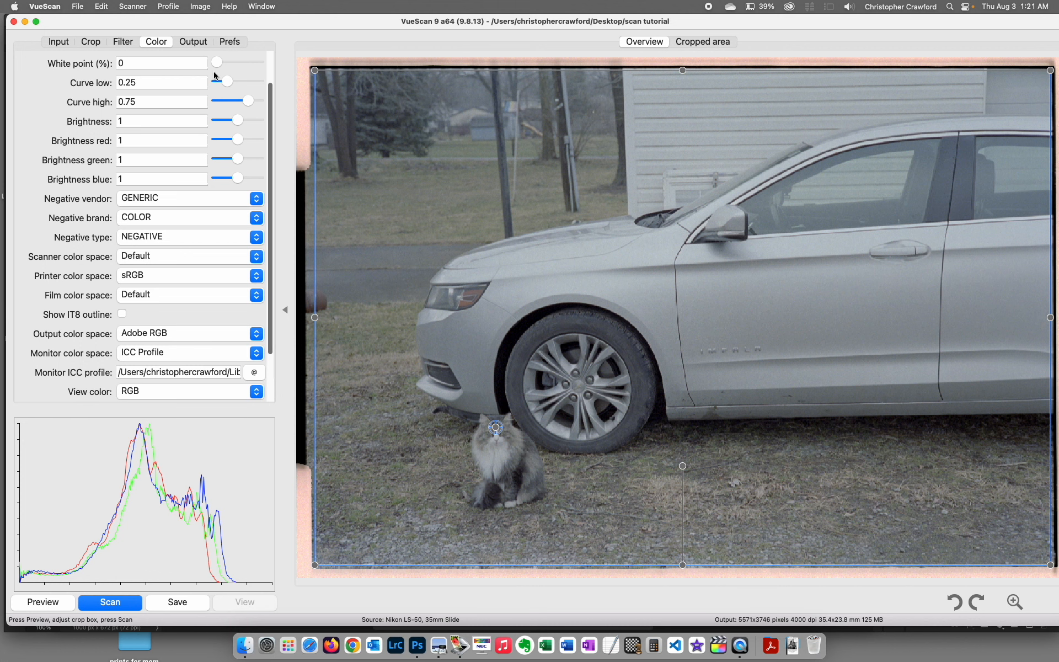
Step: Examine the default folder, TIFF file and log file output settings, and look through the program preferences
click(195, 43)
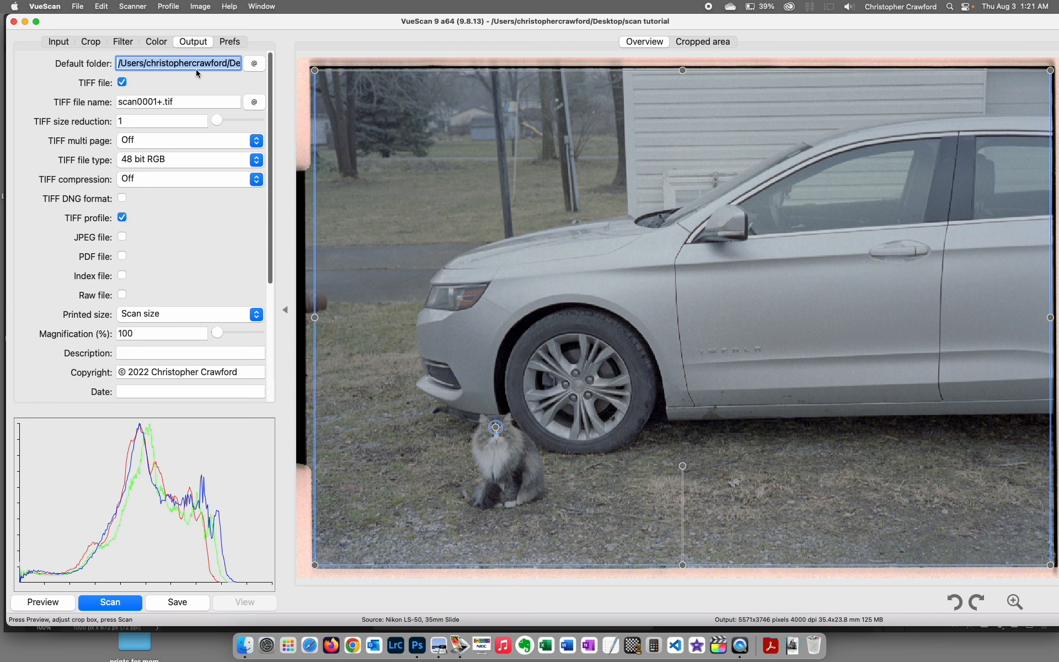
click(55, 42)
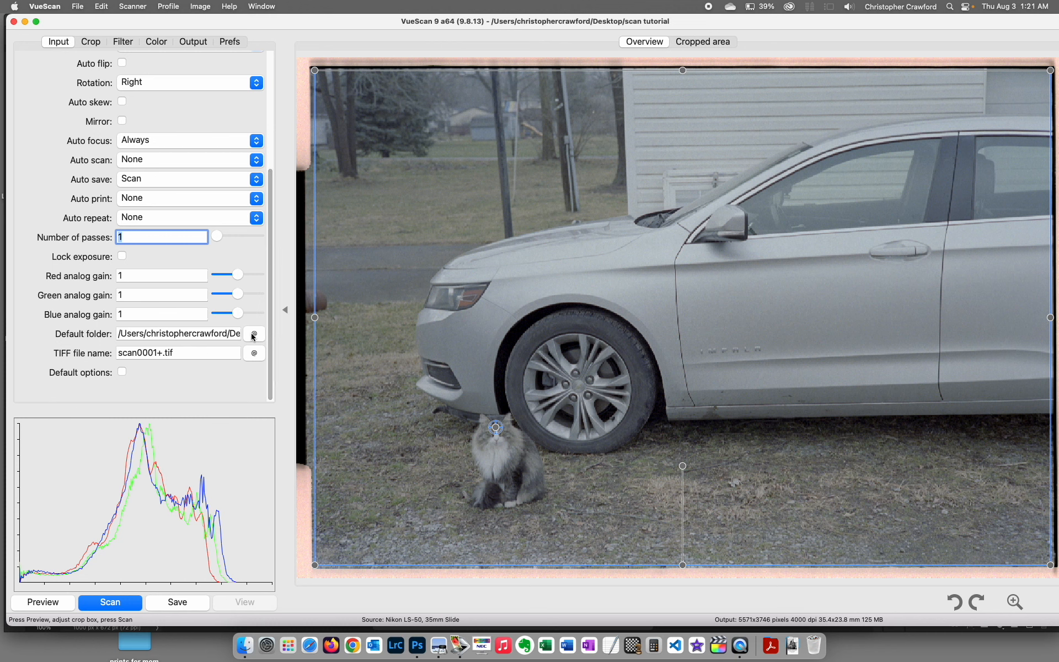
click(203, 44)
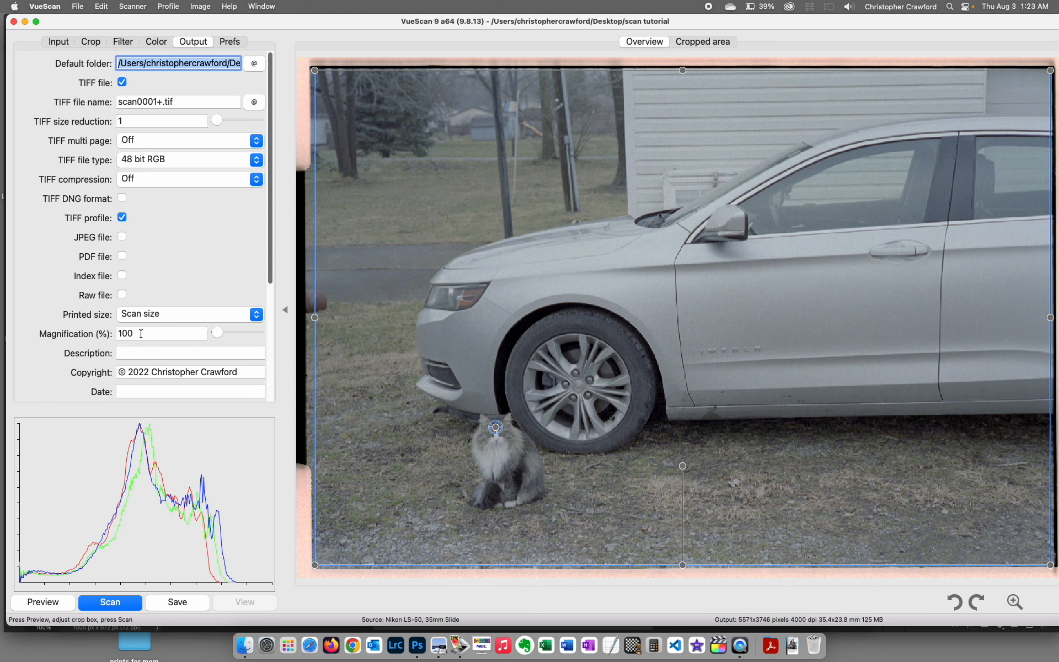
scroll(132, 349, down, 1)
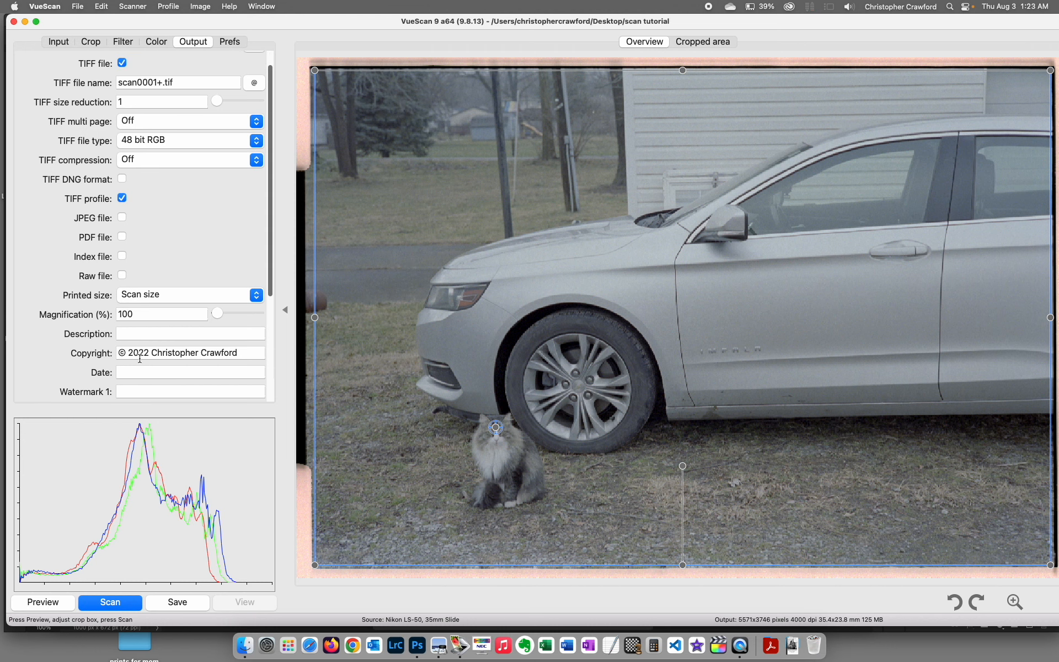
scroll(140, 359, down, 8)
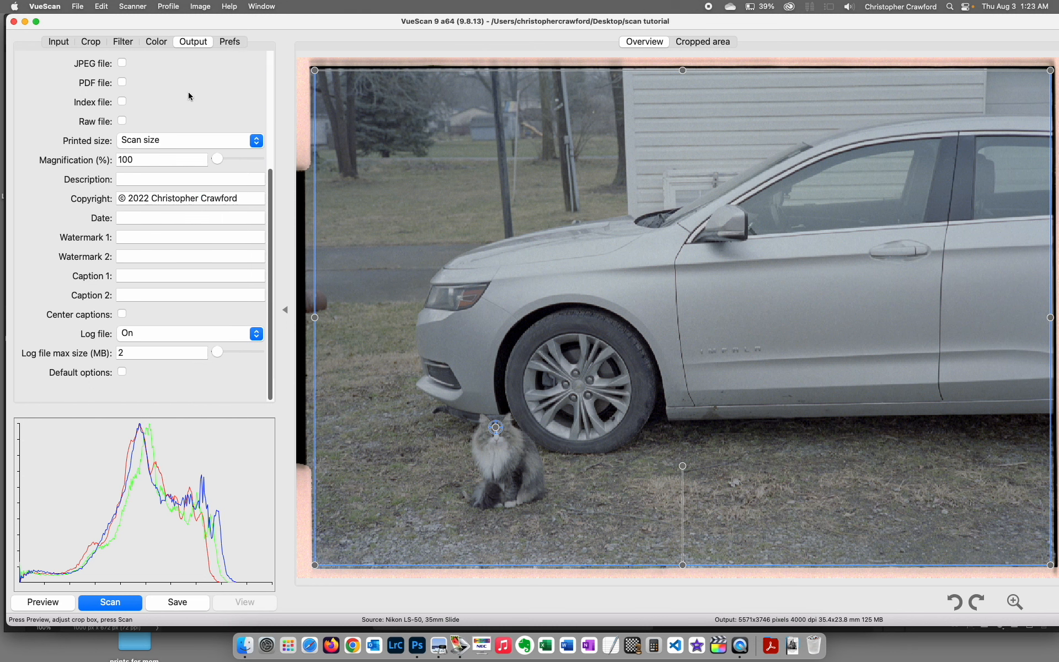
click(230, 42)
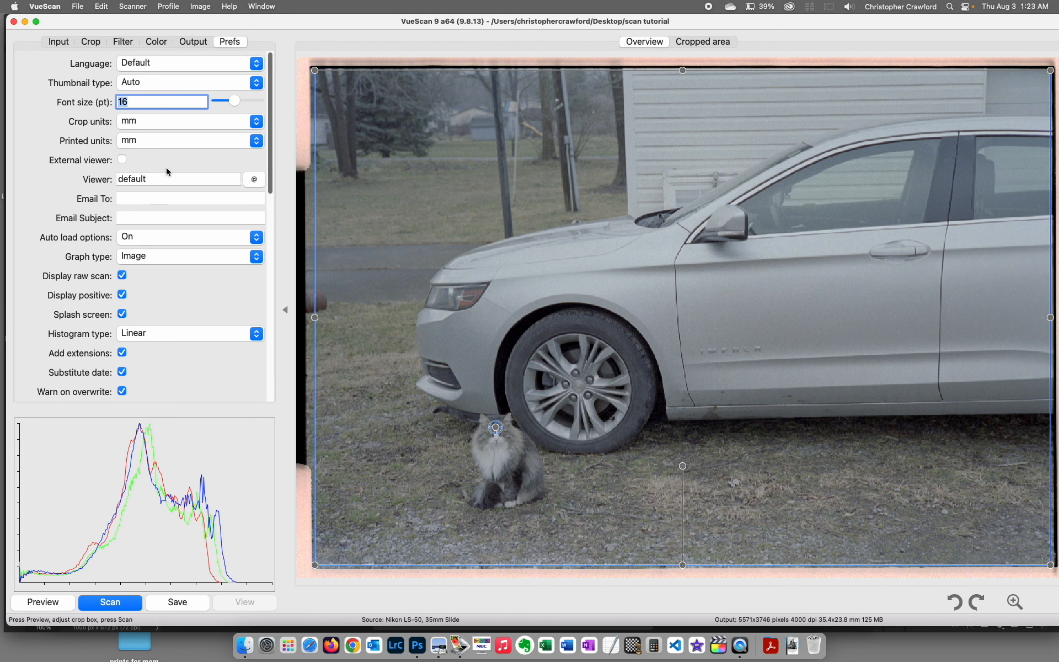
scroll(168, 207, down, 10)
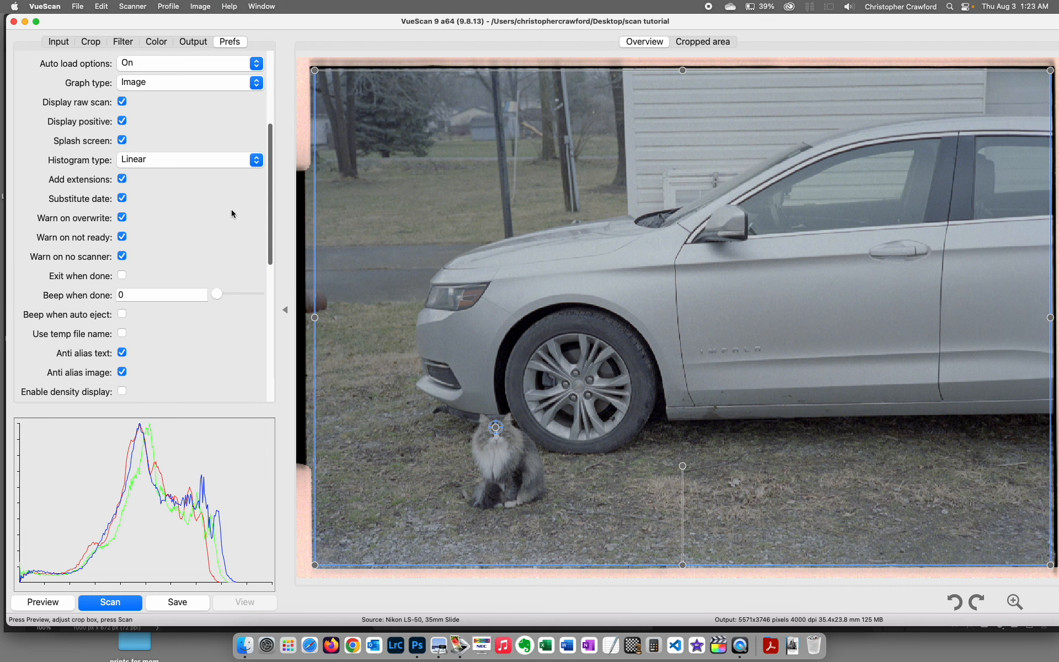
scroll(231, 210, down, 7)
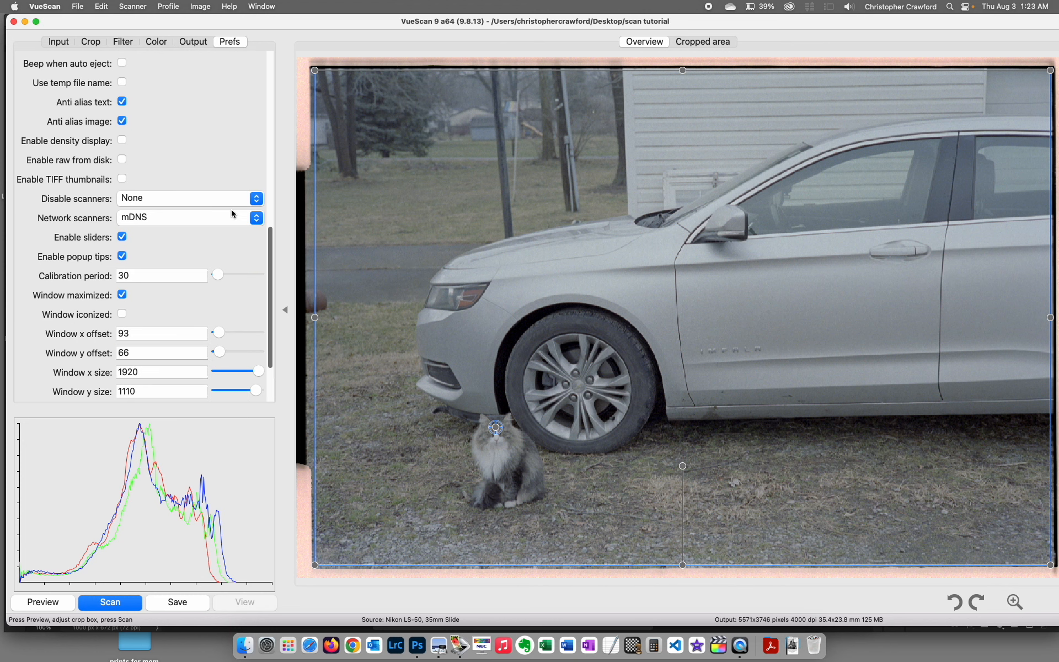
scroll(231, 211, up, 17)
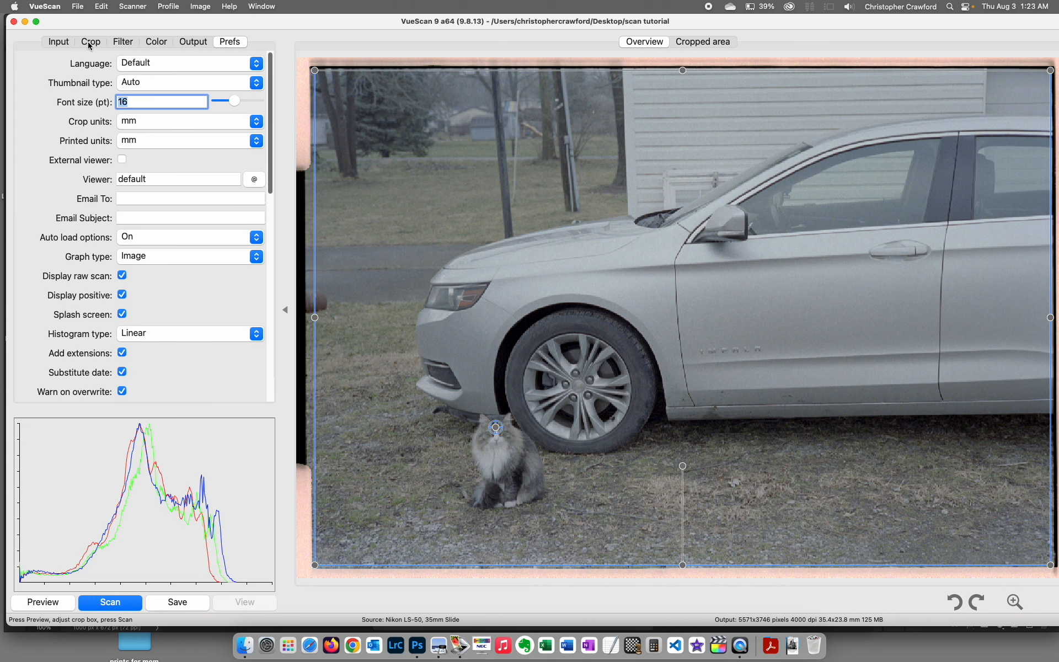
Step: Preview the Auto levels, Landscape and Portrait color balance options on the frame, and restore White balance
click(59, 42)
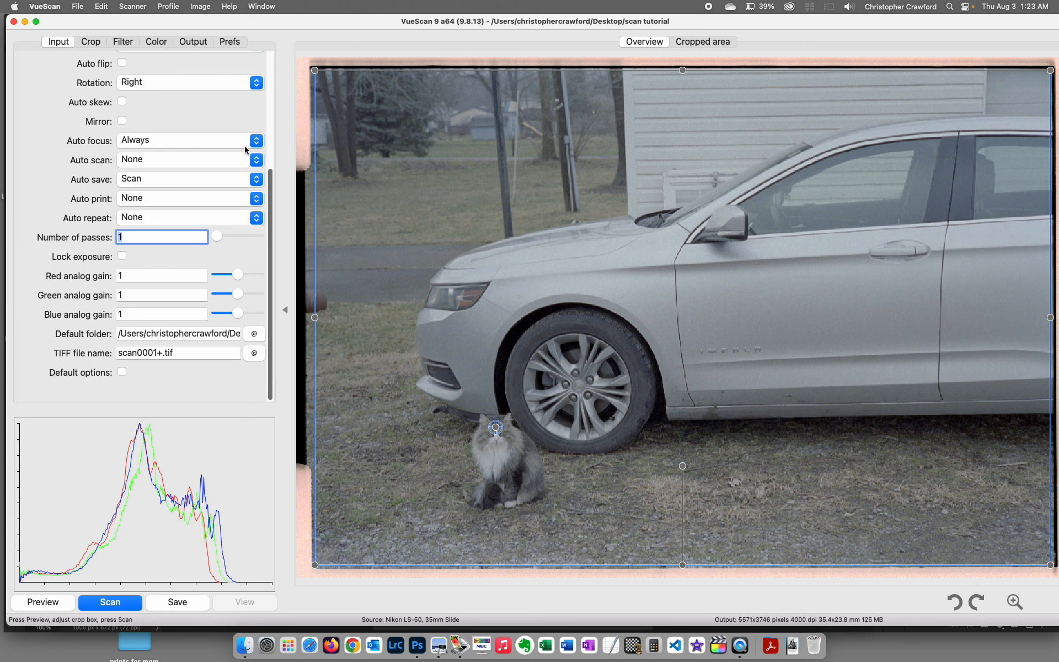
click(156, 42)
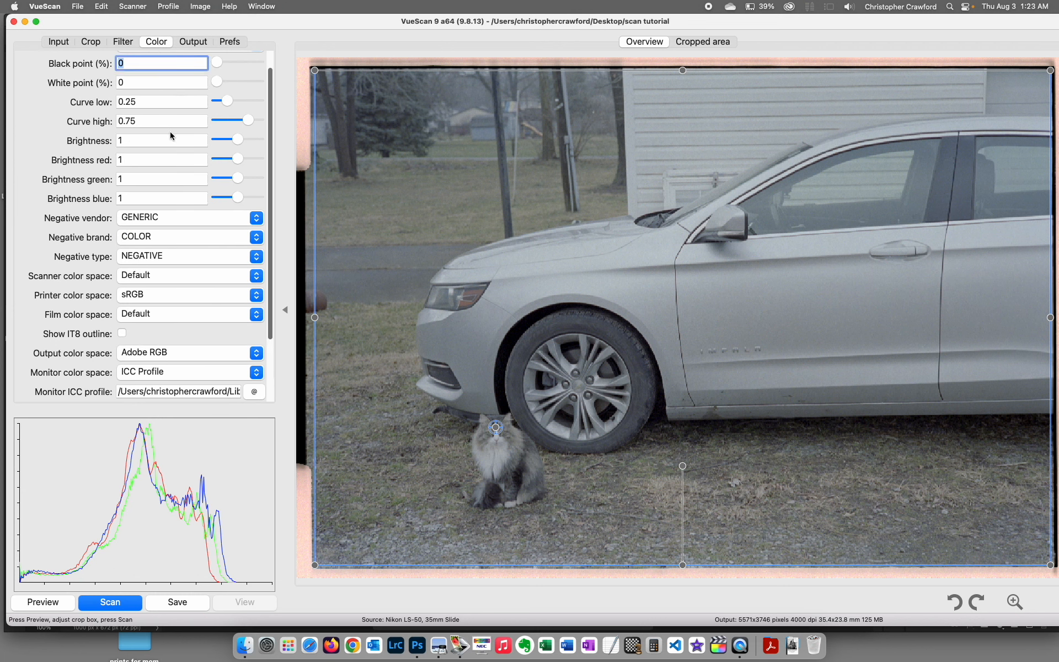
scroll(170, 132, up, 1)
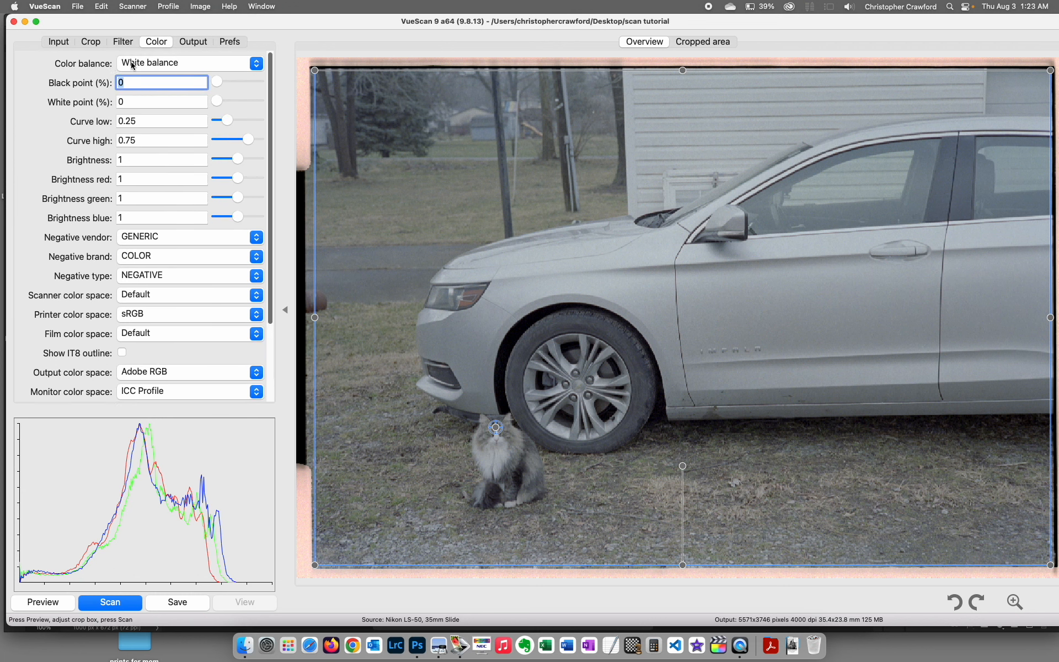
click(253, 62)
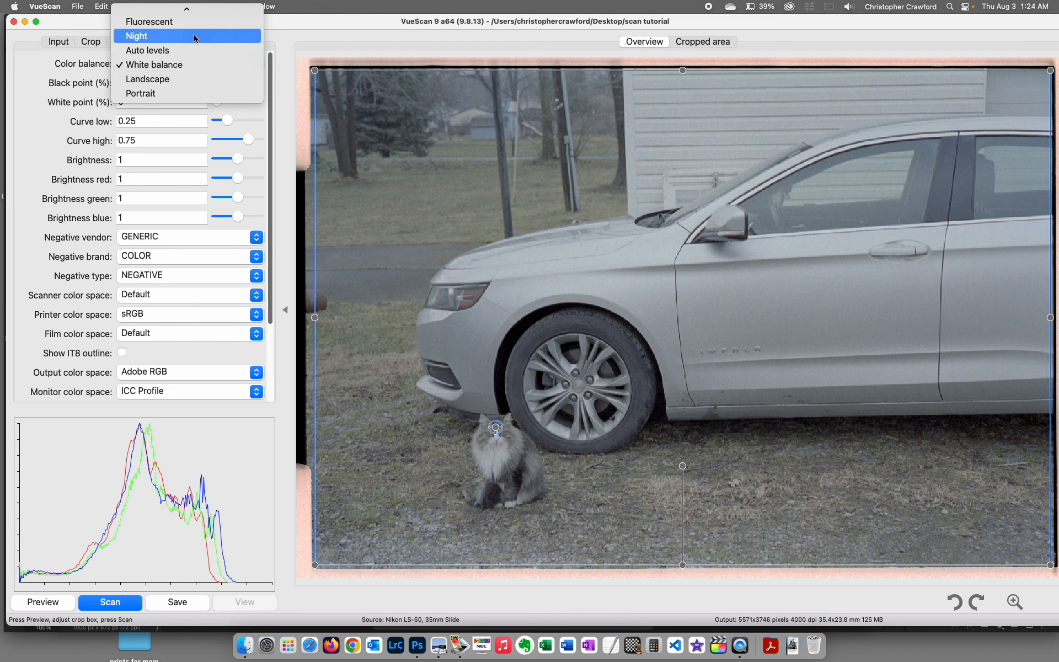
click(189, 68)
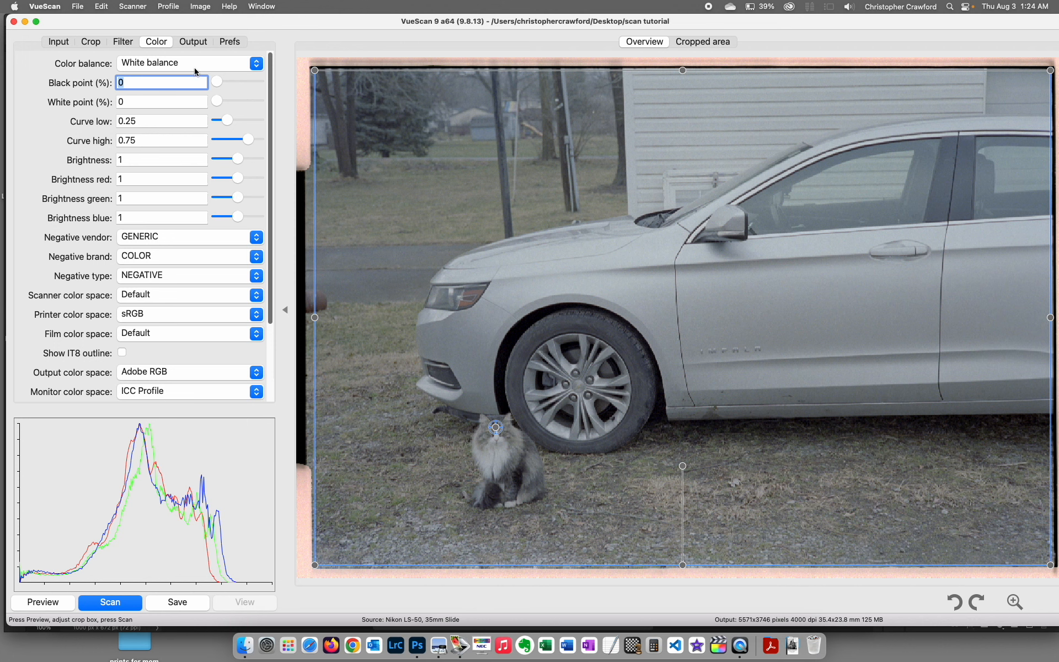
click(193, 58)
click(190, 52)
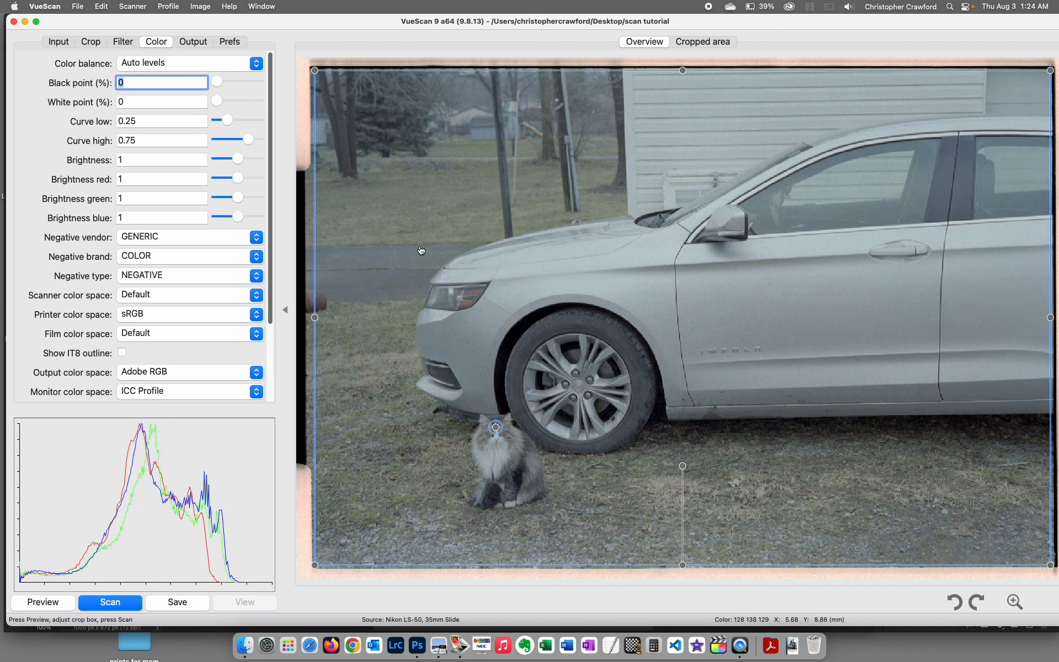
click(184, 64)
click(180, 92)
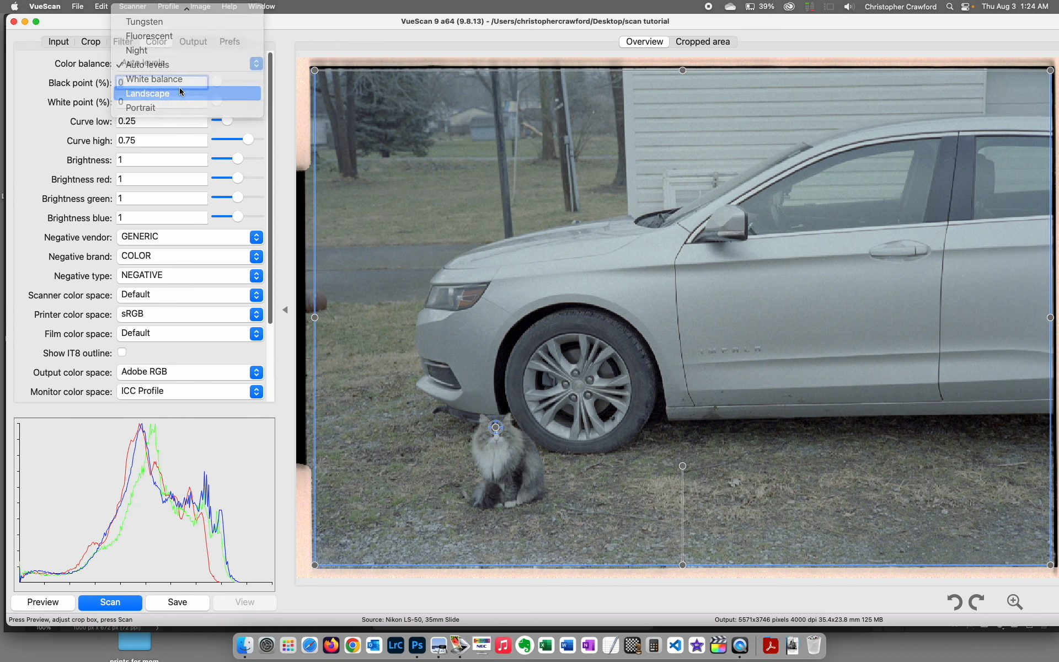
click(180, 62)
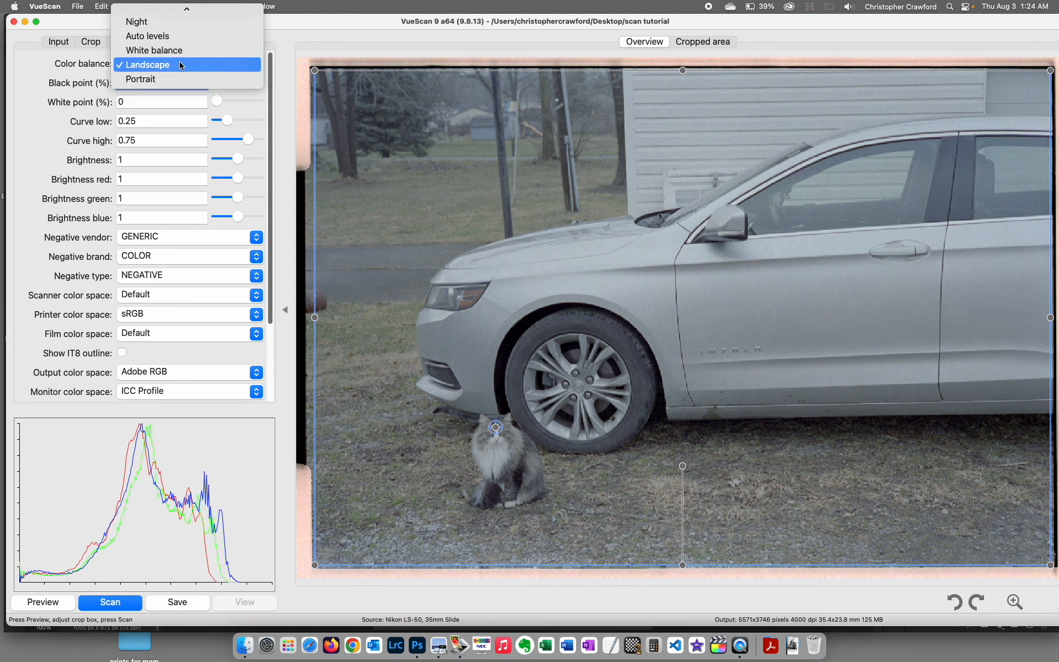
click(178, 78)
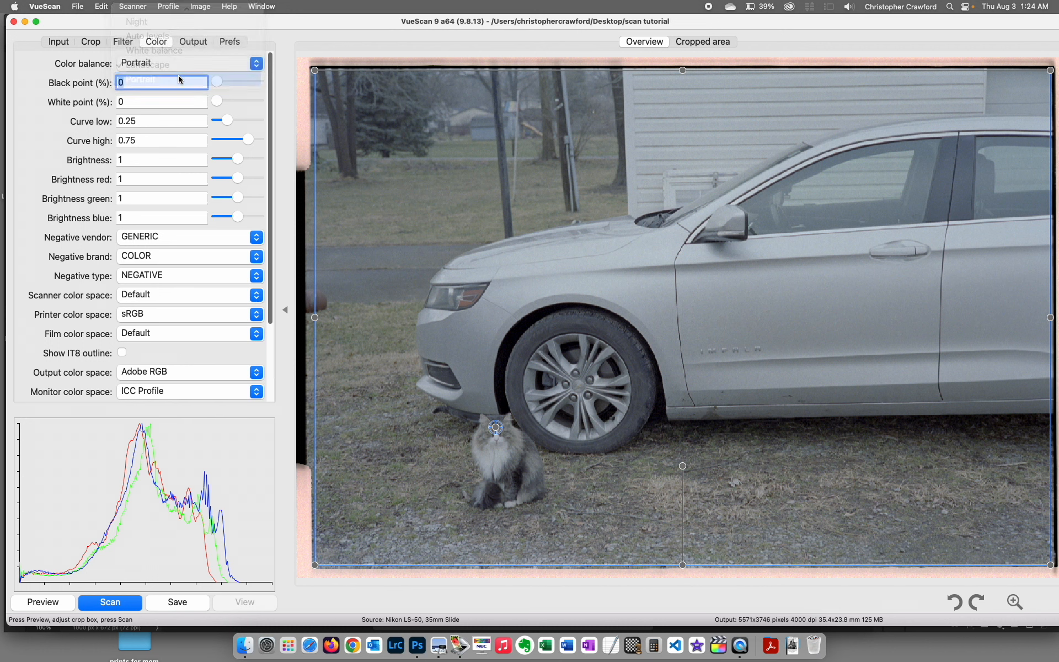
click(180, 68)
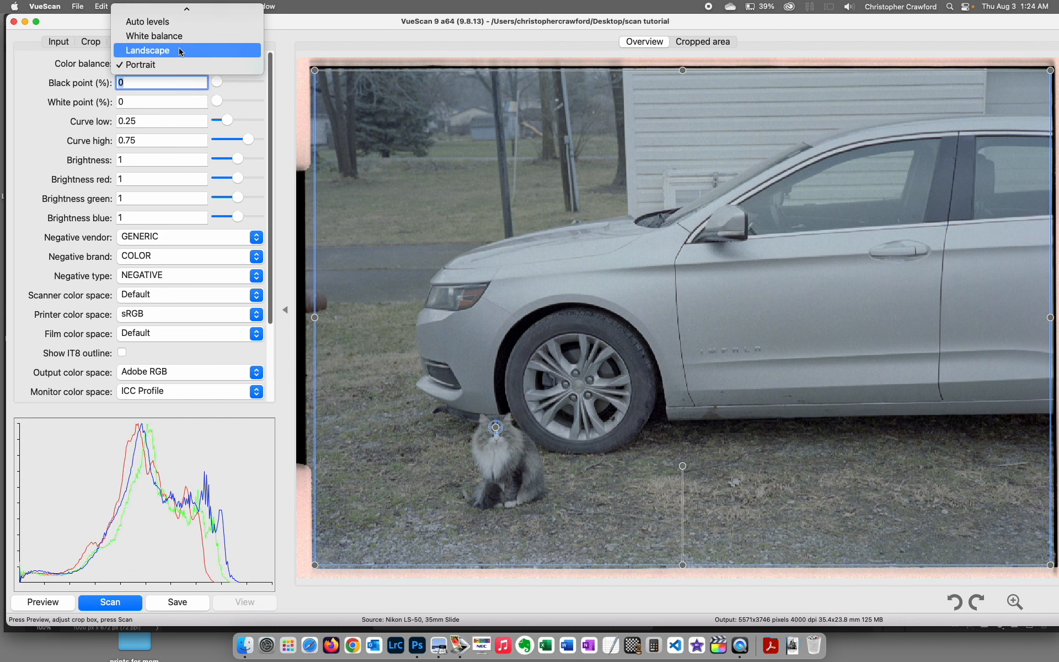
click(180, 36)
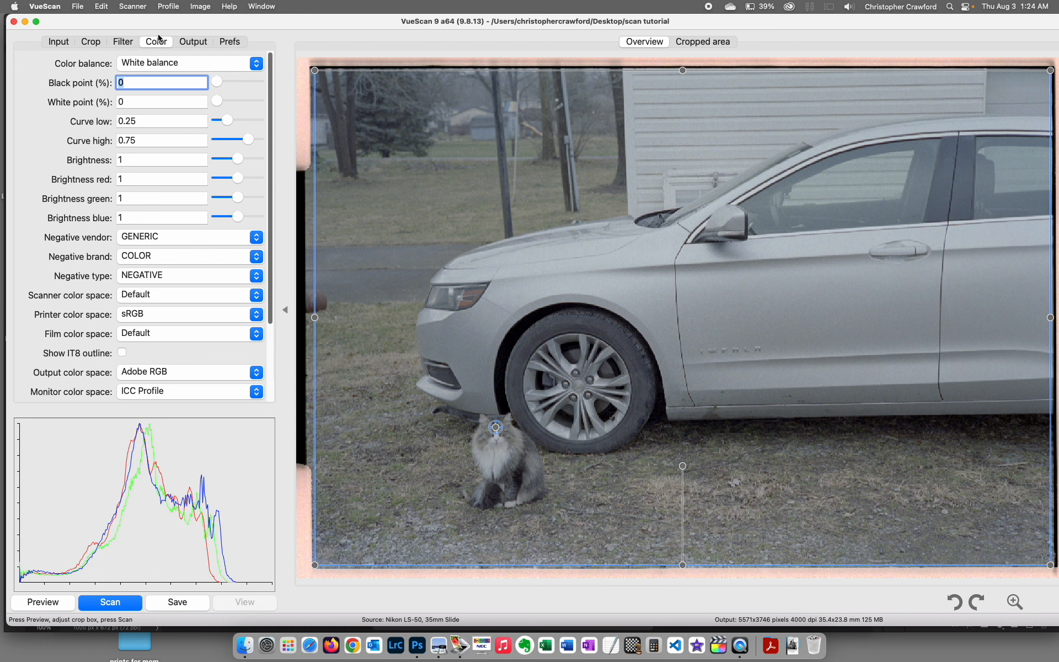
Step: Scan the cropped frame to a TIFF file, and switch to Photoshop to view scan0005.tif
click(59, 43)
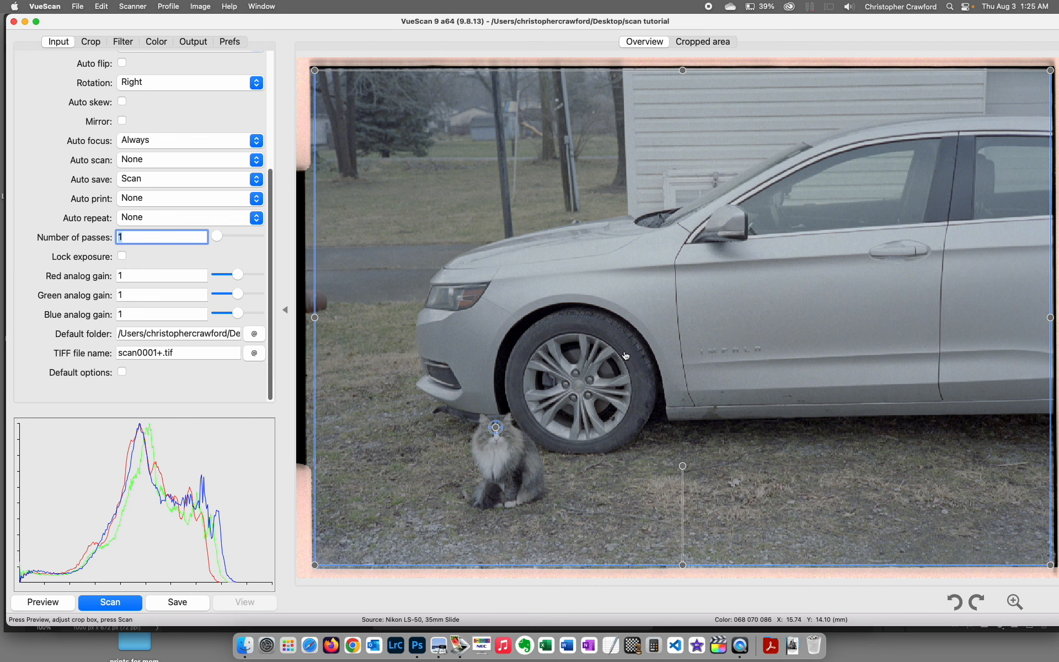
click(115, 604)
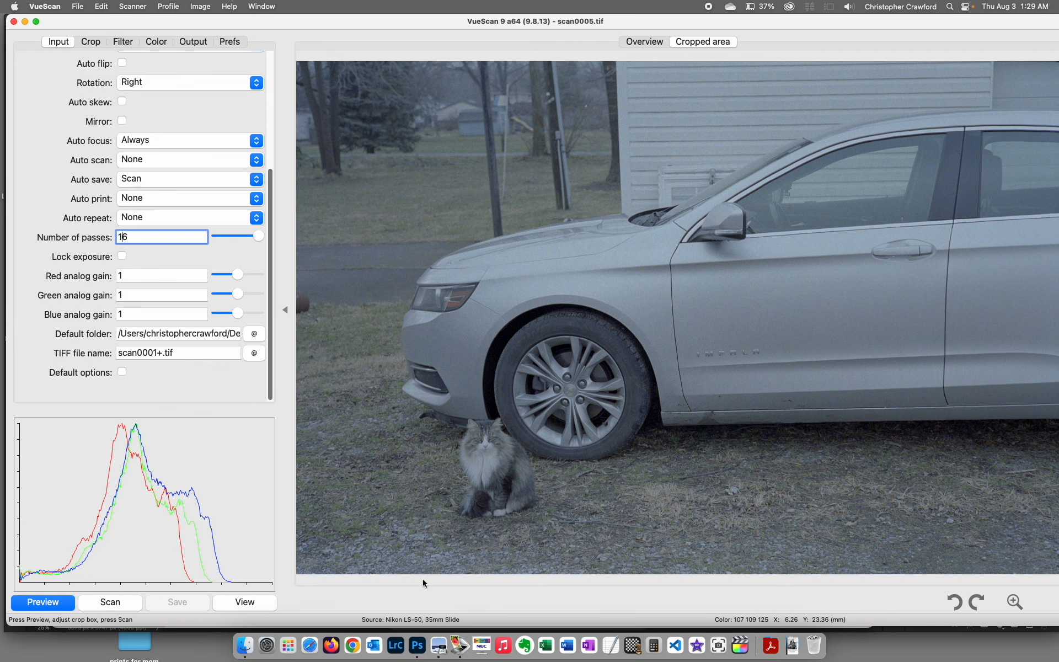
click(413, 650)
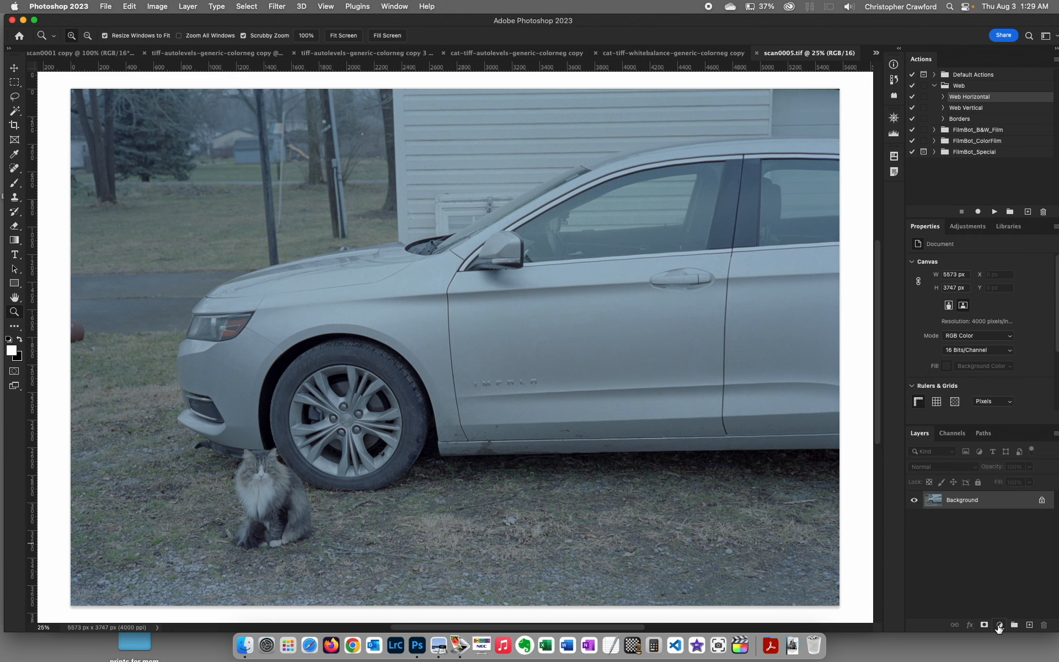
Step: Add a Curves adjustment layer above the scan and raise contrast with an RGB S-curve, anchoring the midpoint and lifting the highlights
click(999, 627)
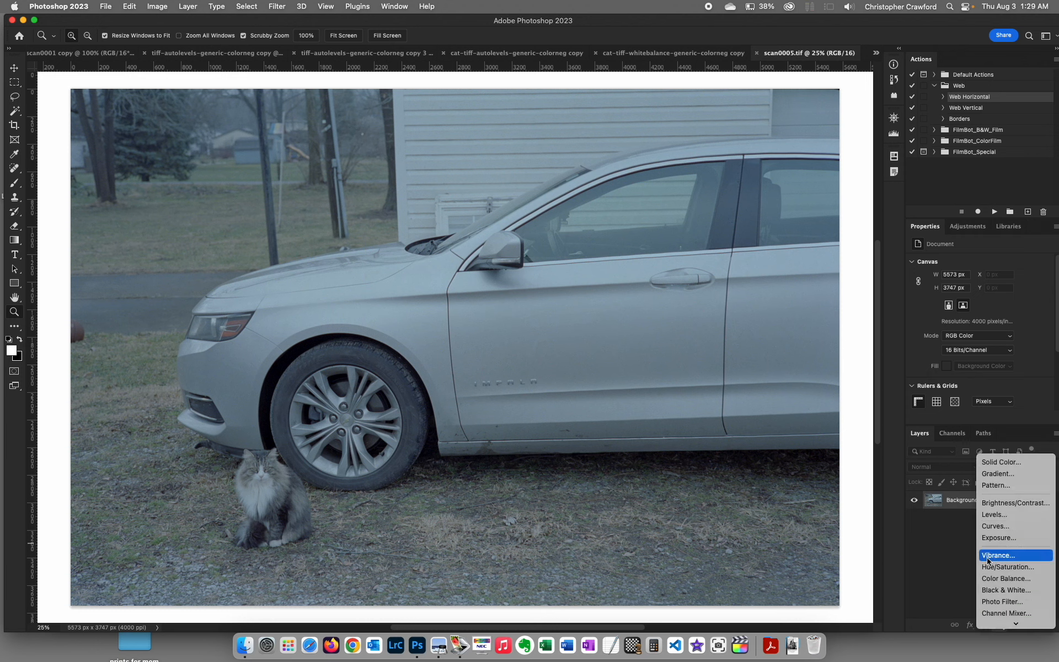
click(956, 563)
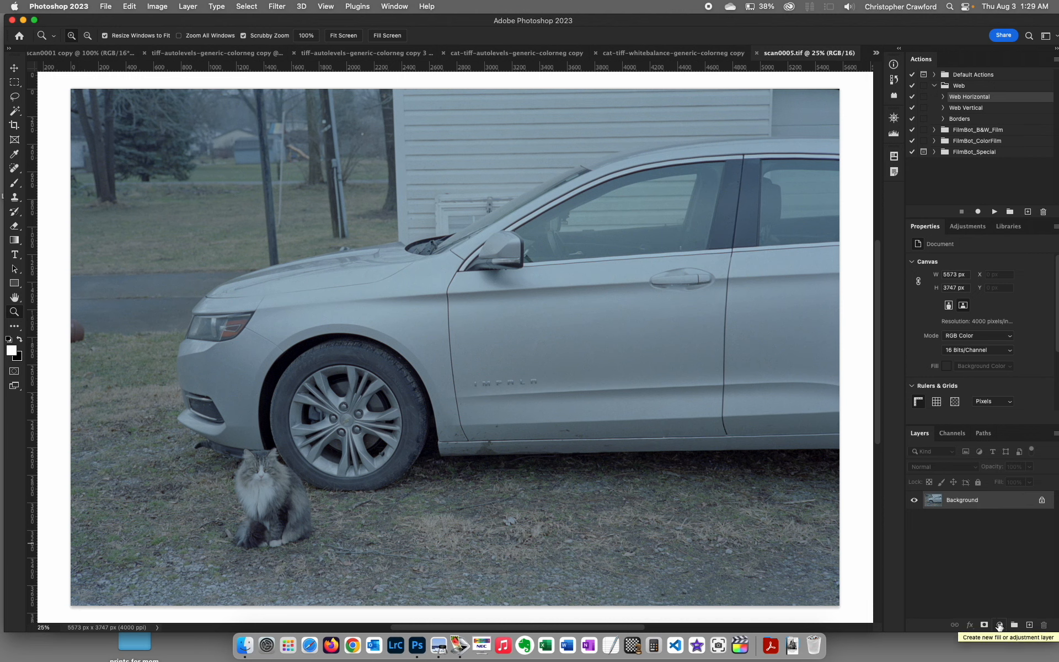
click(999, 626)
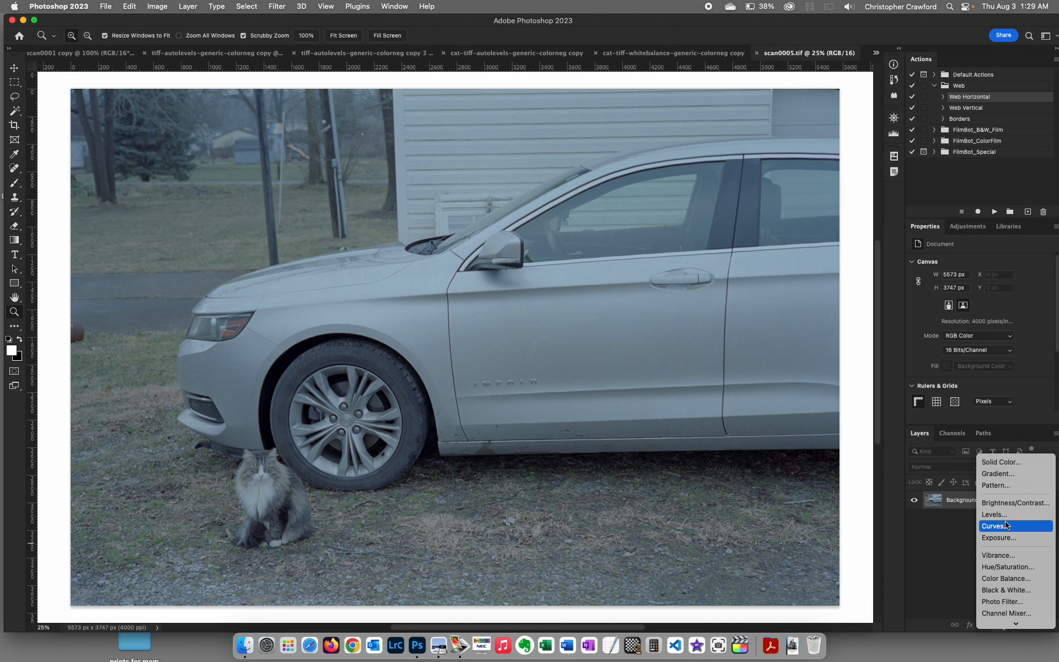
click(1033, 443)
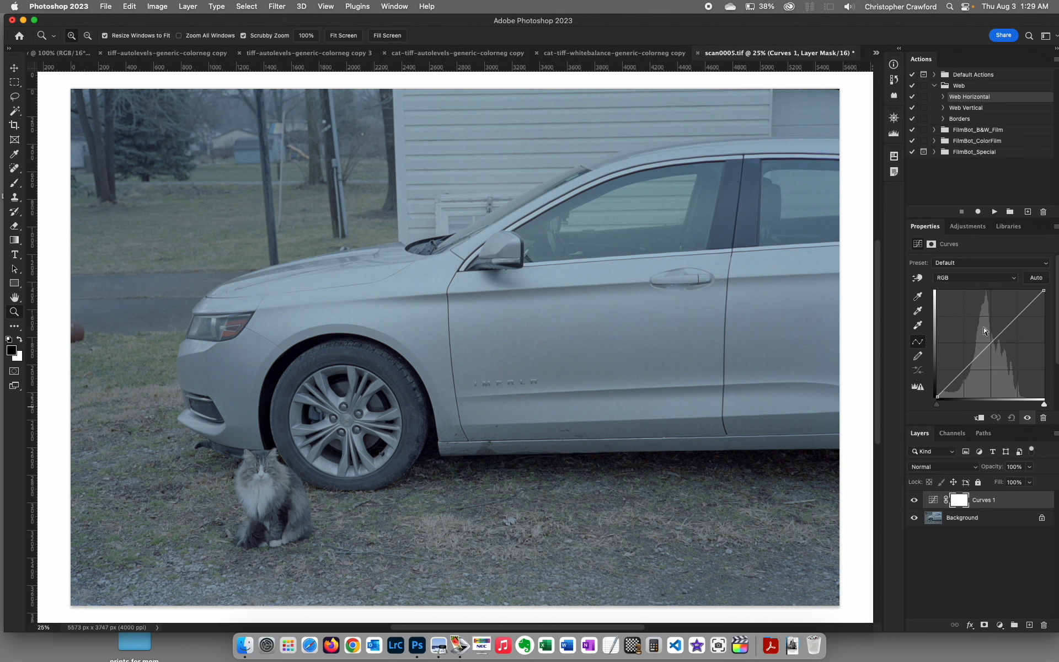
click(991, 342)
click(1010, 311)
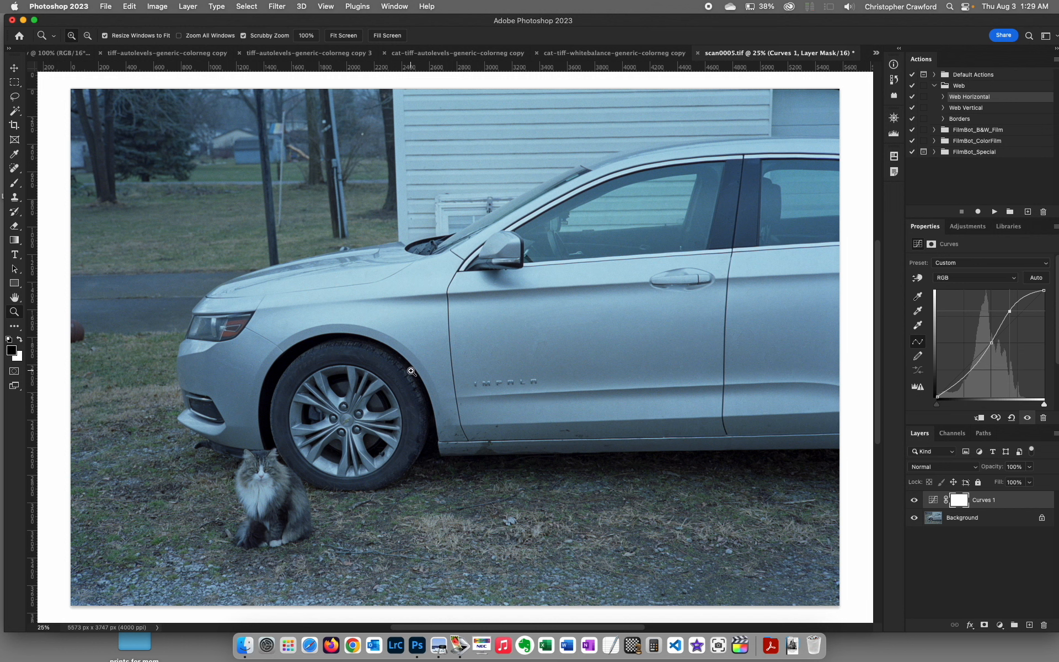
Step: Add a second Curves adjustment layer and pull the Blue channel's midtones down slightly to reduce the blue cast
click(1000, 625)
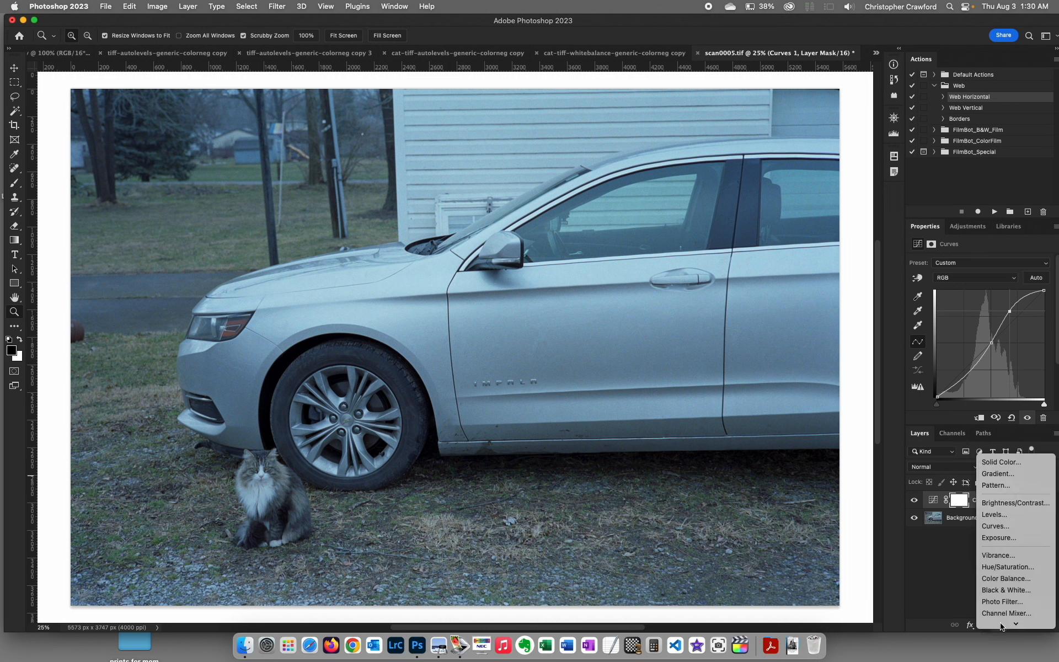
click(996, 525)
click(981, 278)
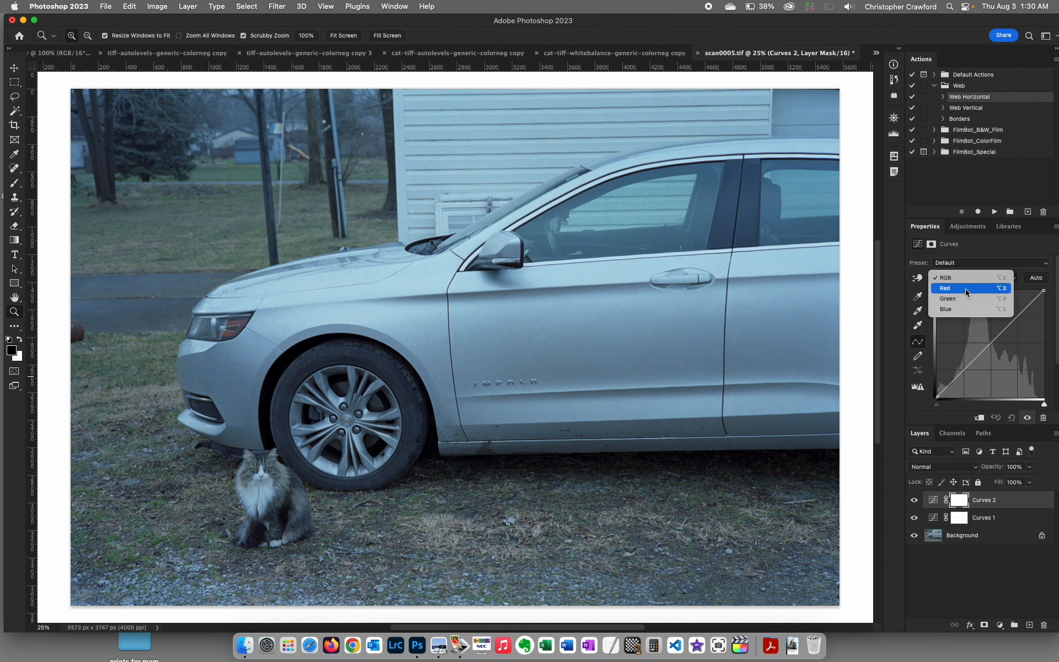
click(963, 309)
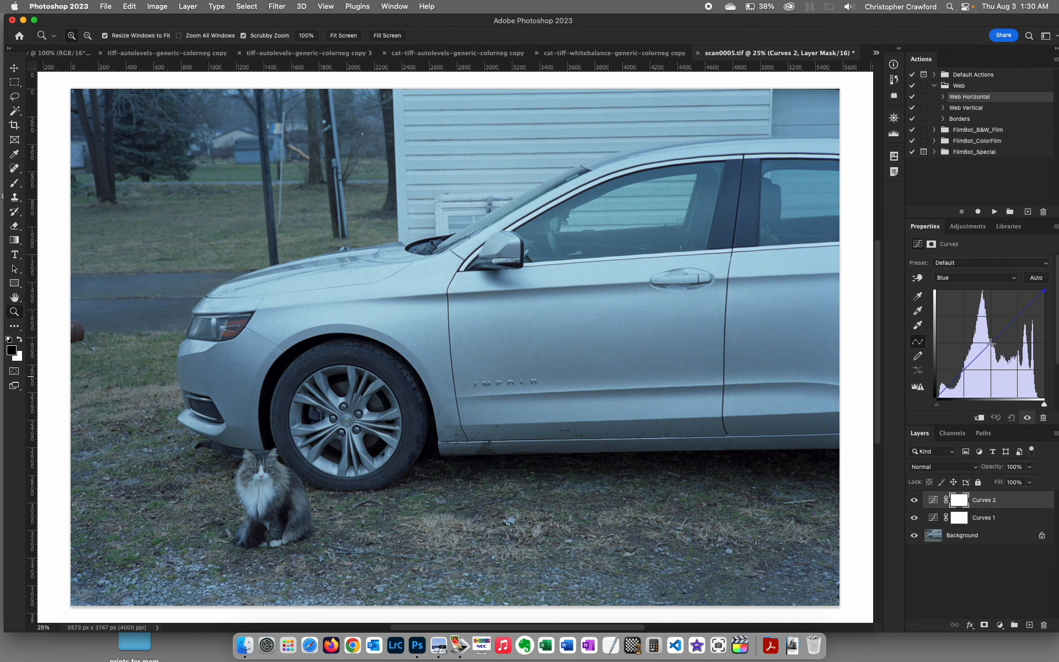
drag(991, 343, 995, 346)
Step: Pull the Green channel's midtones down slightly in the second Curves layer to neutralize the green cast
click(966, 280)
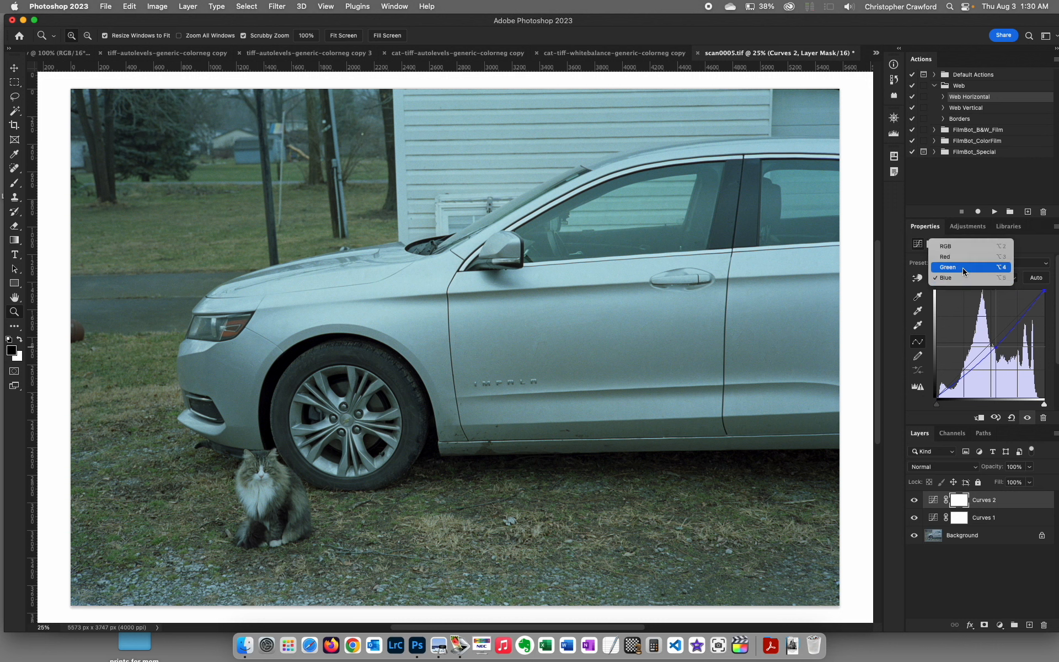
click(962, 267)
drag(991, 342, 994, 344)
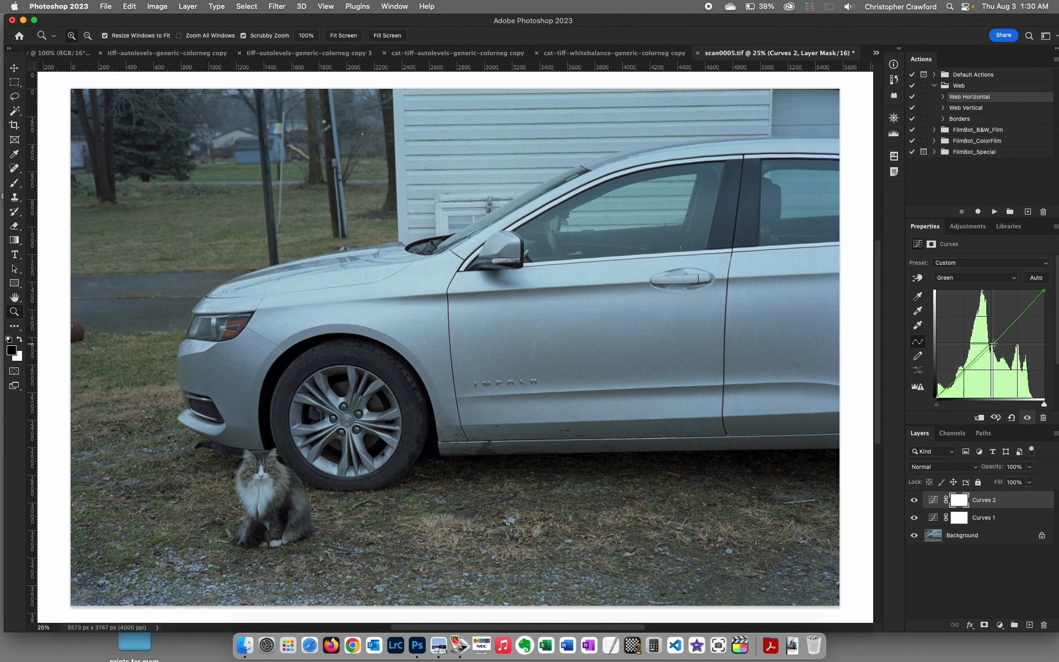
drag(993, 344, 995, 344)
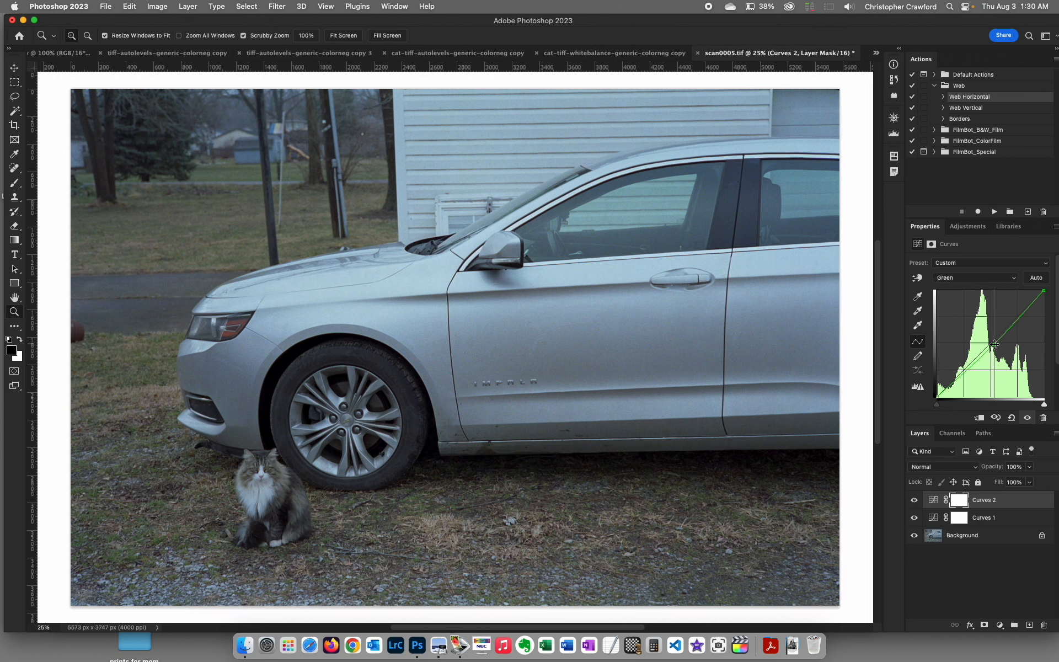
Step: Pull the Blue channel's midtones further down in the second Curves layer to reduce the remaining blue cast
click(976, 277)
click(974, 288)
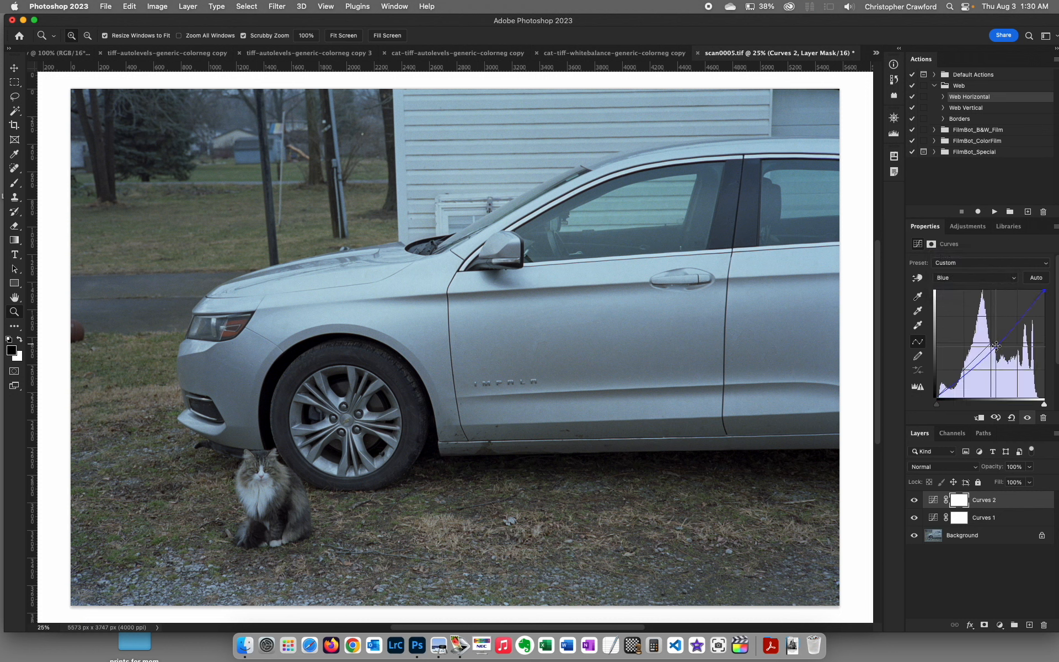
drag(998, 338, 999, 348)
Step: Nudge the Green channel's midtone point slightly up in the second Curves layer to rebalance the color
click(968, 278)
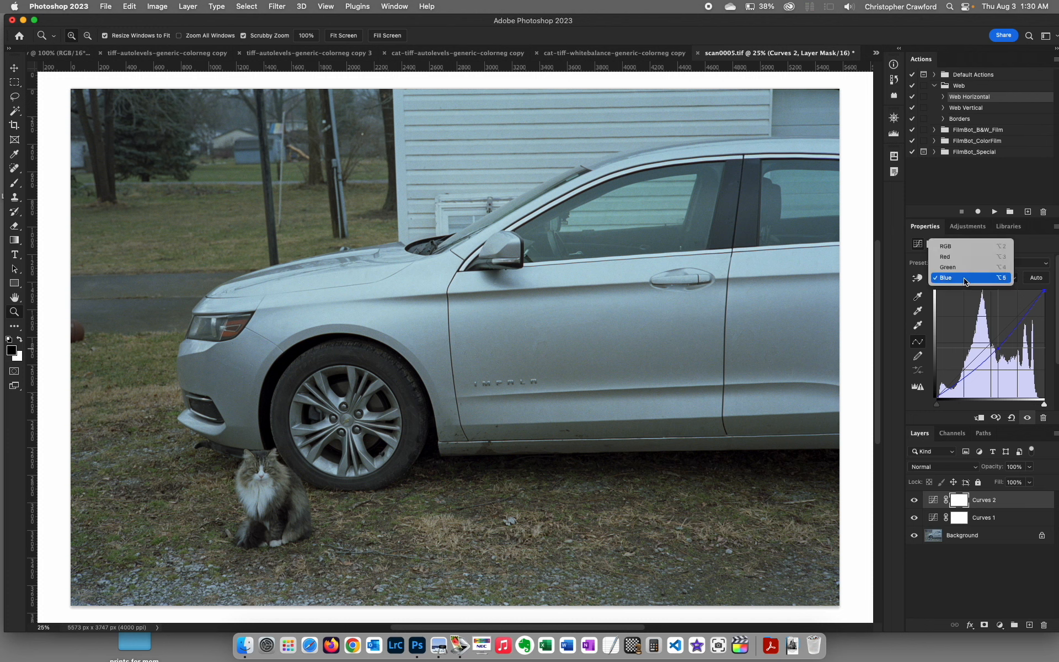
click(965, 265)
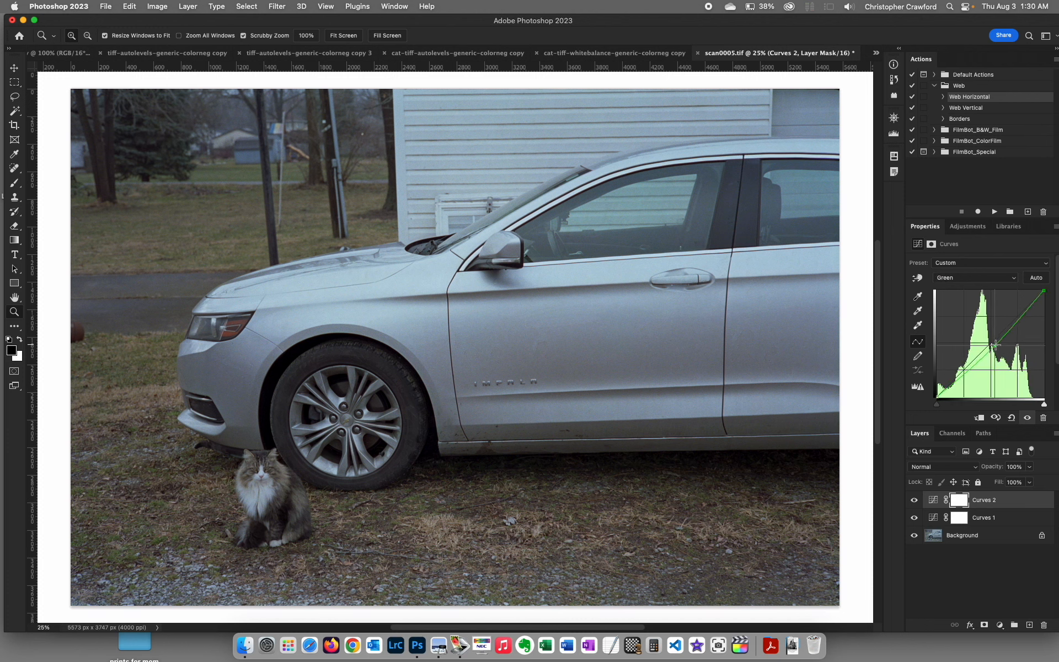
drag(994, 345, 995, 343)
Step: Raise the Red channel's midtones slightly in the second Curves layer to warm the image
click(948, 279)
click(950, 267)
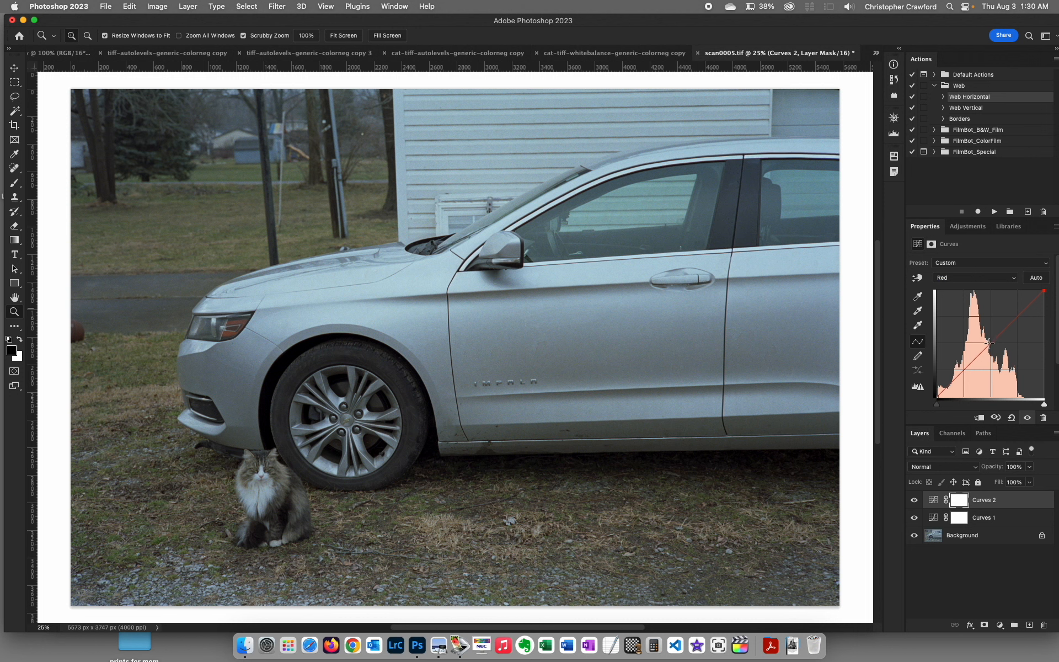
drag(990, 343, 988, 341)
Step: Add a third Curves adjustment layer and raise contrast with an RGB curve, anchoring the midpoint and lifting the highlights
click(1000, 625)
click(996, 527)
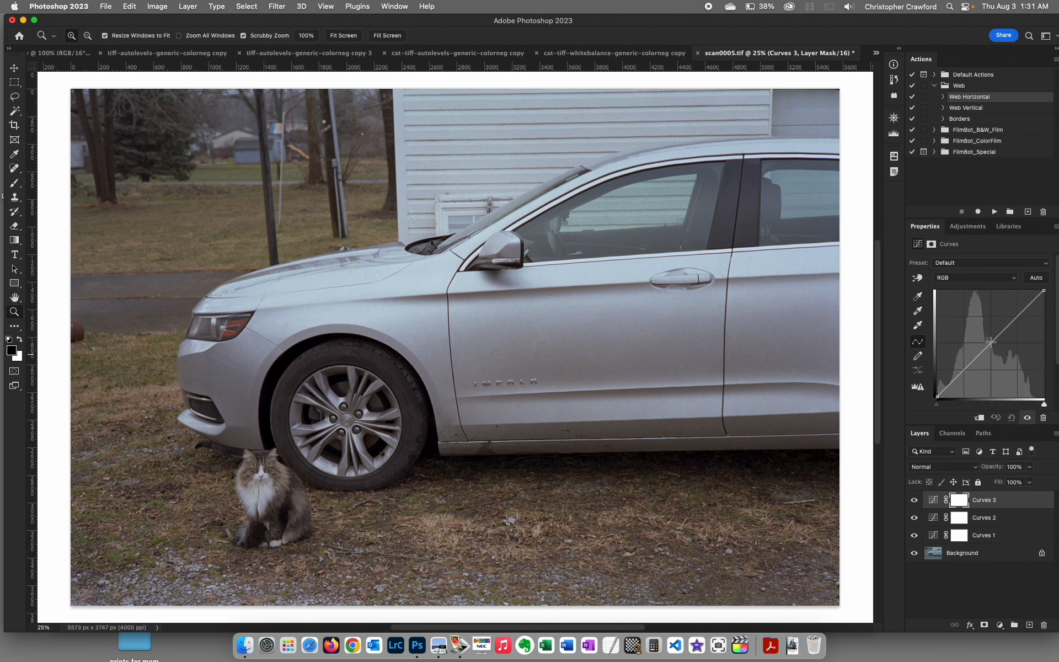
click(991, 342)
drag(1013, 315, 1010, 313)
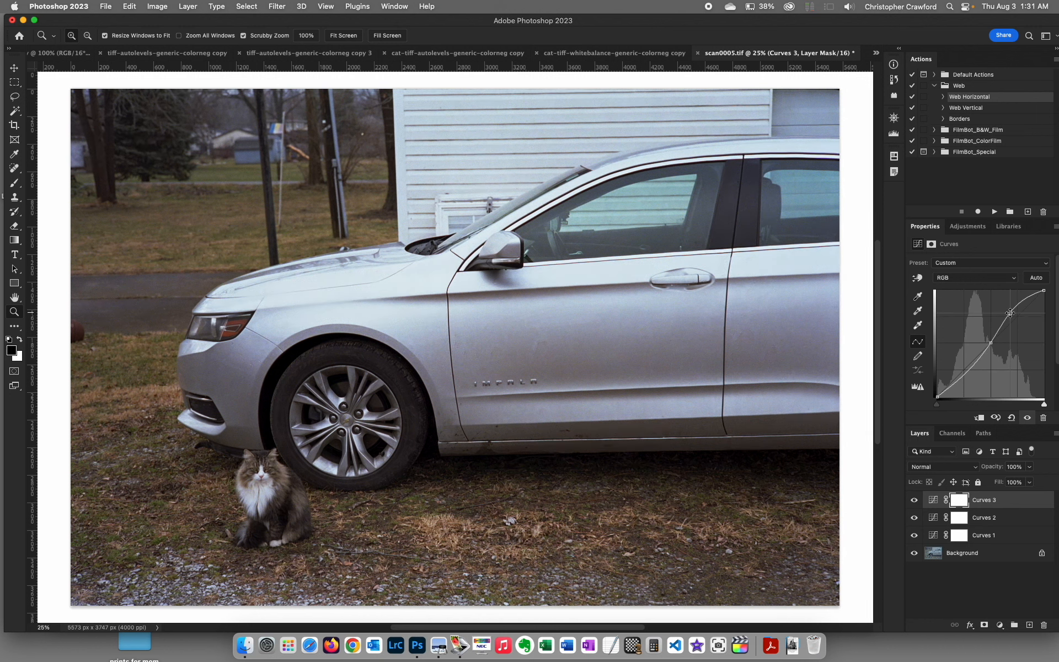
drag(1010, 313, 1010, 314)
drag(989, 344, 988, 342)
Step: Add a fourth Curves adjustment layer with a barely lowered RGB midpoint, and show the Info color readouts
click(999, 625)
click(1002, 524)
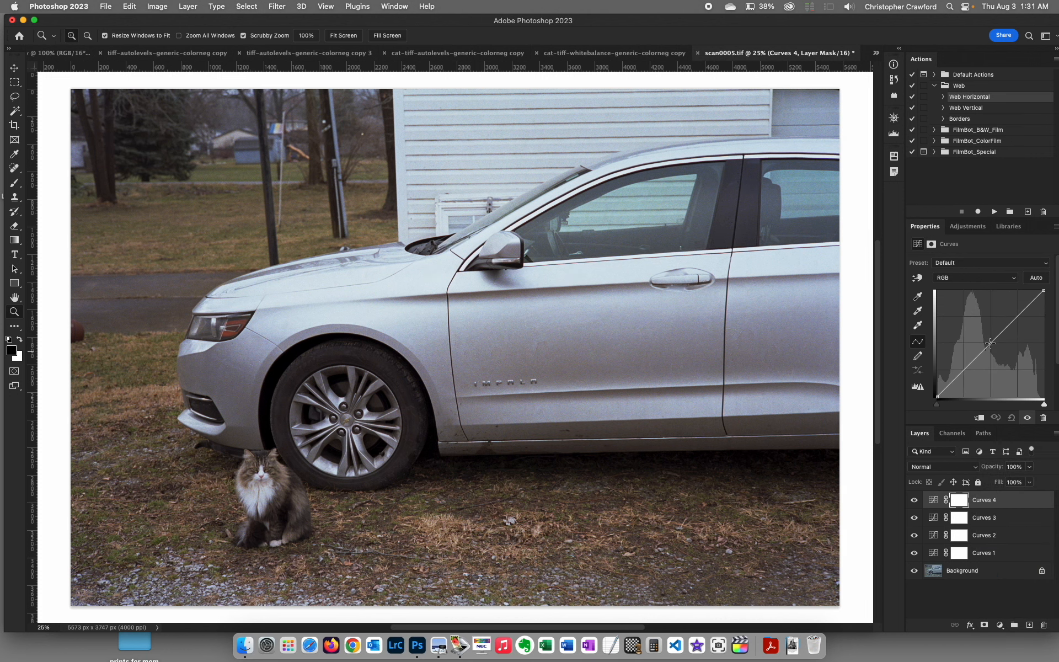
drag(993, 343, 991, 343)
click(893, 66)
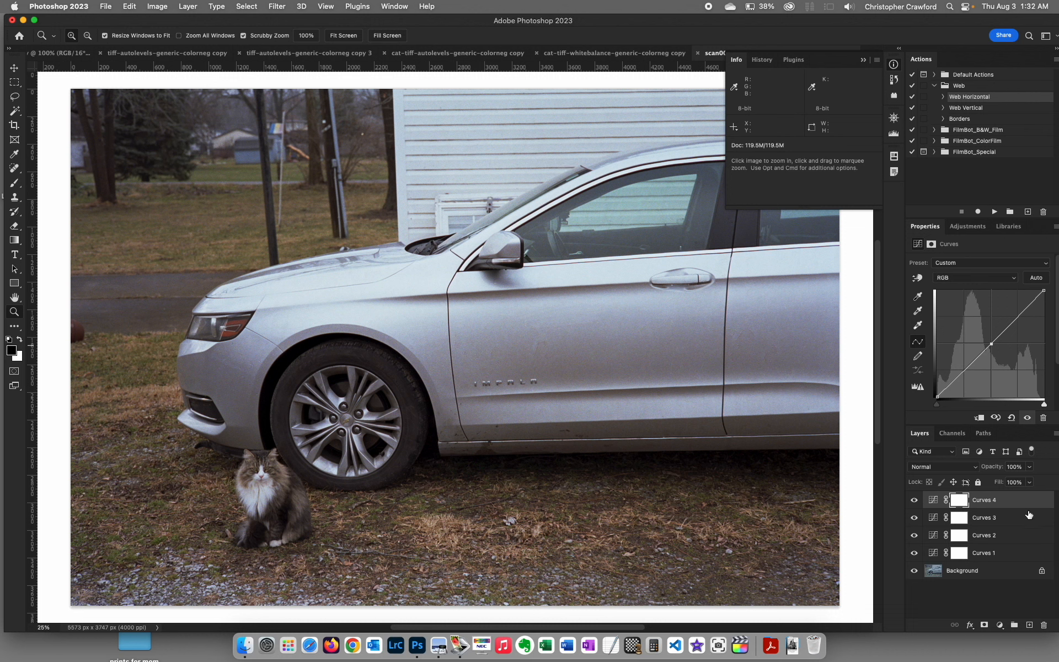
Step: Add a fifth Curves adjustment layer and pull the Blue channel's highlights and midtones down slightly to neutralize the silver car
click(1000, 626)
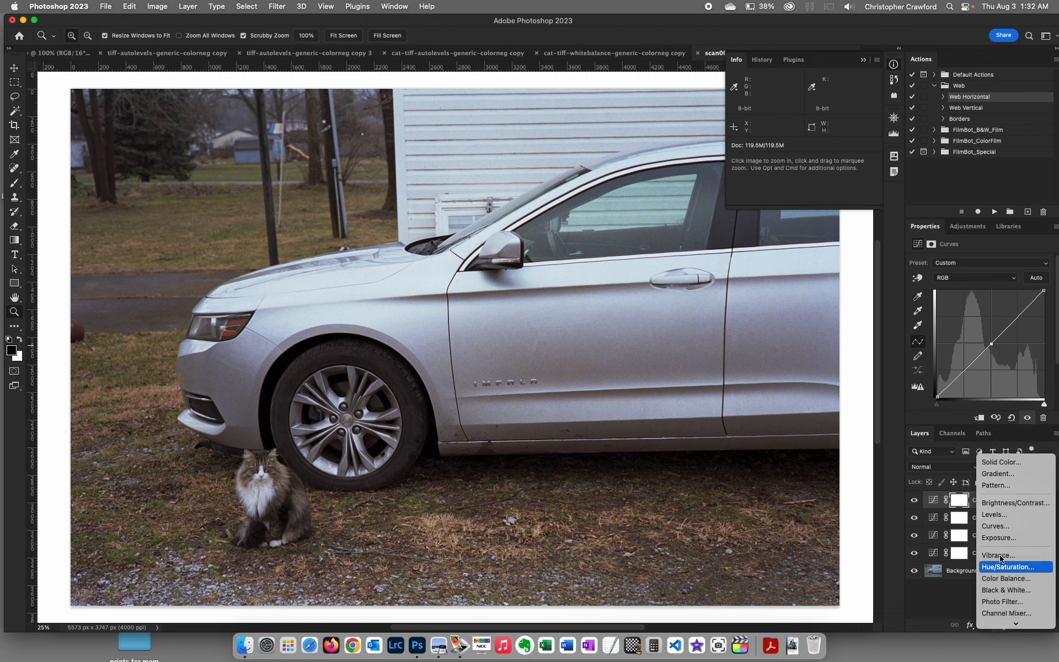
click(1004, 525)
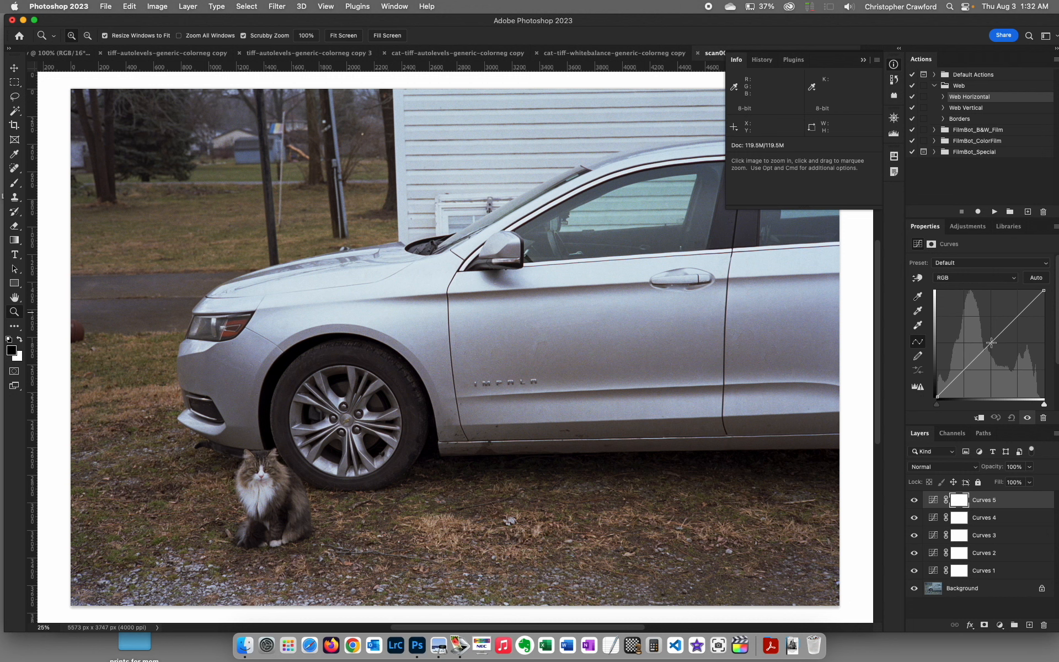
click(970, 278)
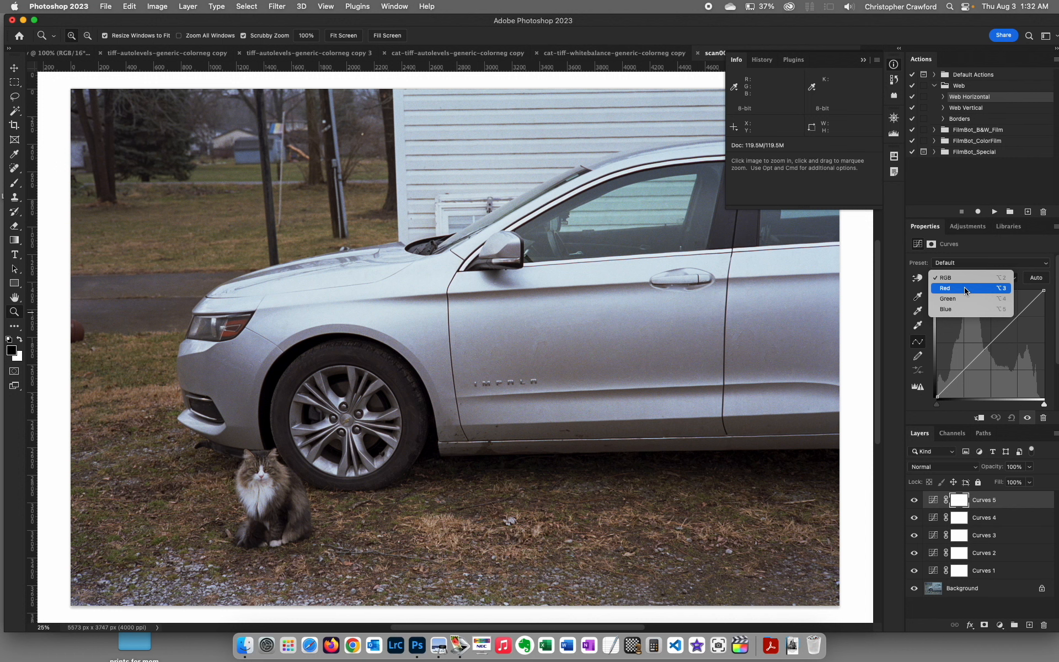
click(960, 309)
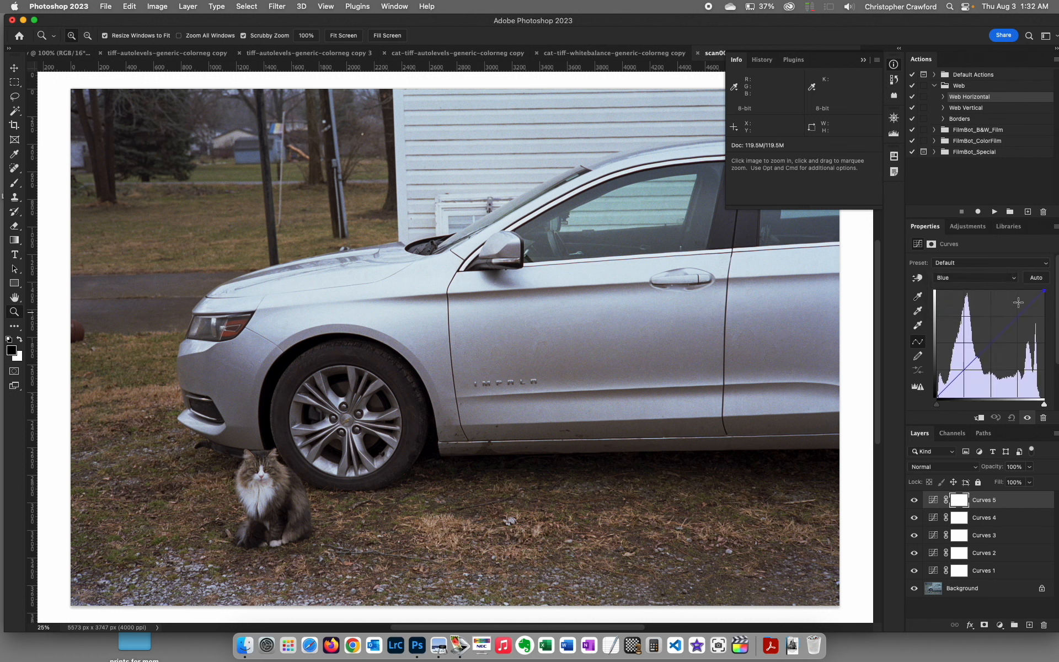
click(990, 343)
drag(1019, 314, 1022, 317)
drag(992, 345, 1024, 316)
Step: Fine-tune the Red channel's midpoint slightly upward in the fifth Curves layer and add an anchor point in the highlights
click(961, 278)
click(957, 257)
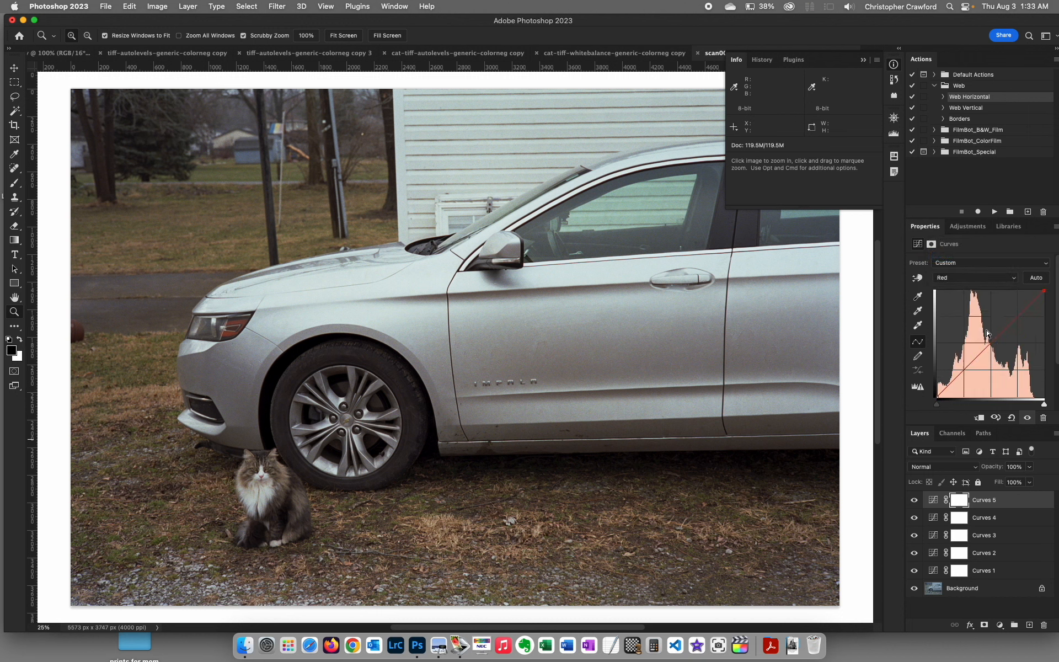
click(989, 340)
drag(989, 339, 991, 342)
drag(991, 341, 990, 342)
click(1017, 314)
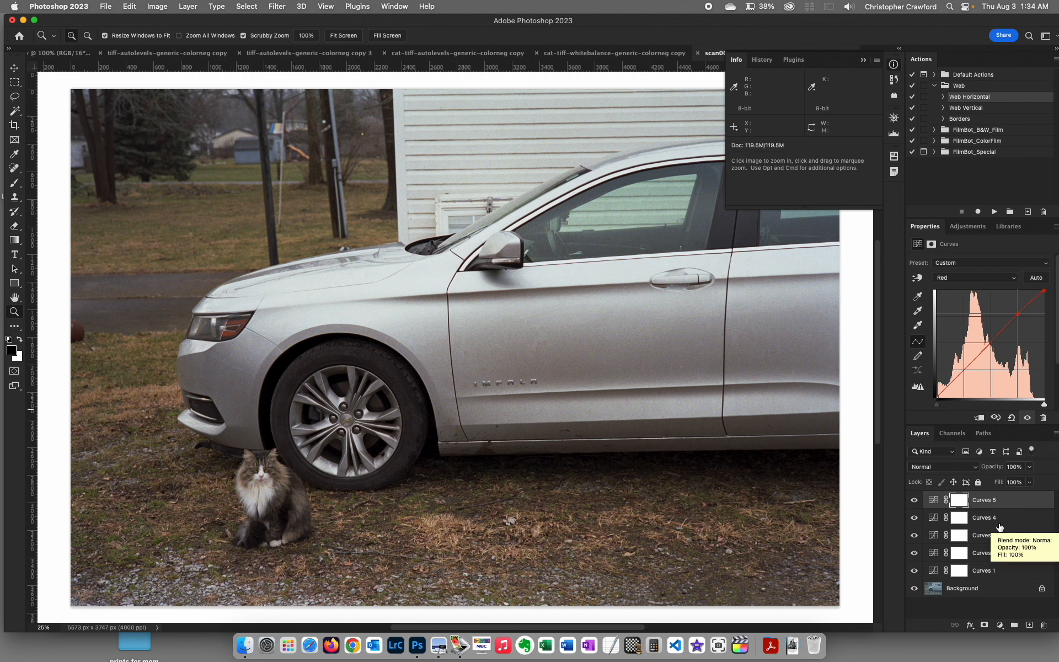
Step: Refine the third Curves layer's RGB S-curve by adding a shadow point and adjusting the highlight point
click(936, 517)
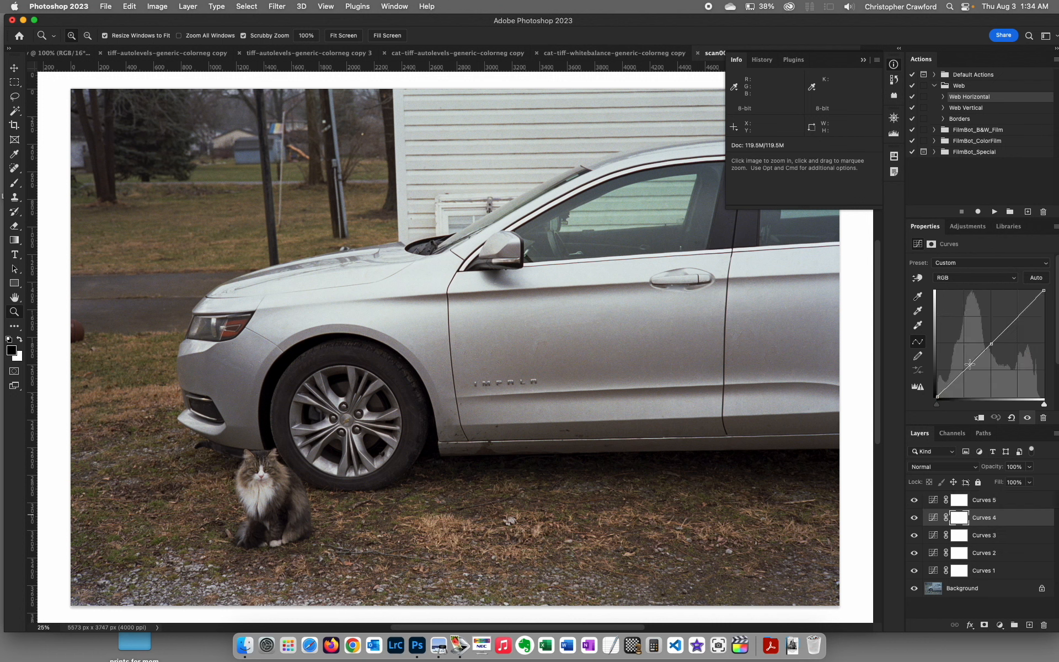
click(937, 534)
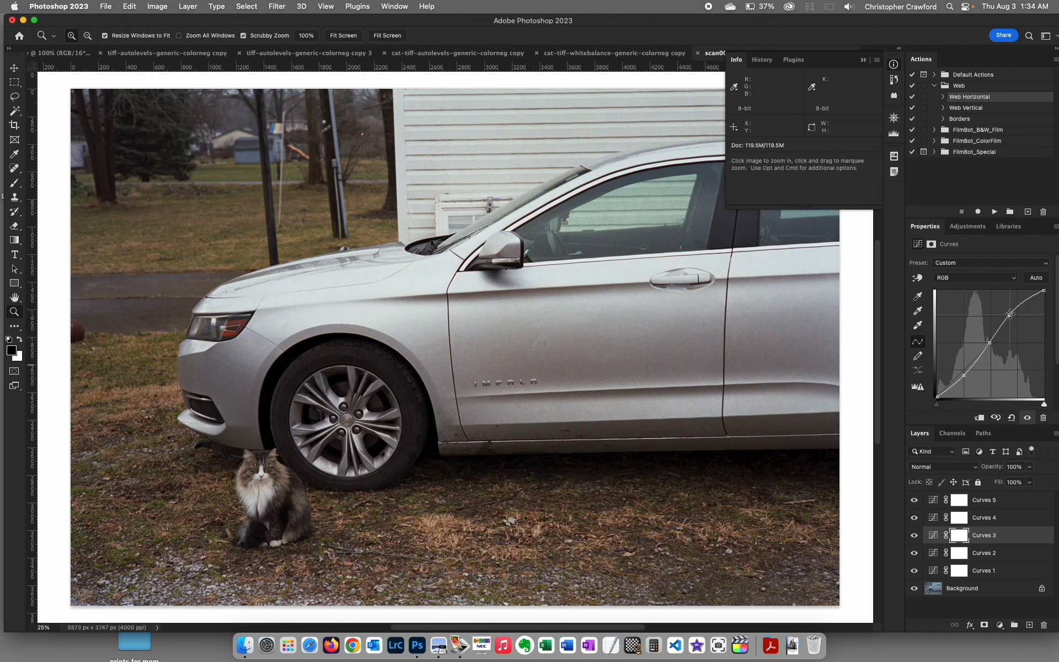
drag(1010, 314, 1008, 313)
drag(1008, 313, 1012, 312)
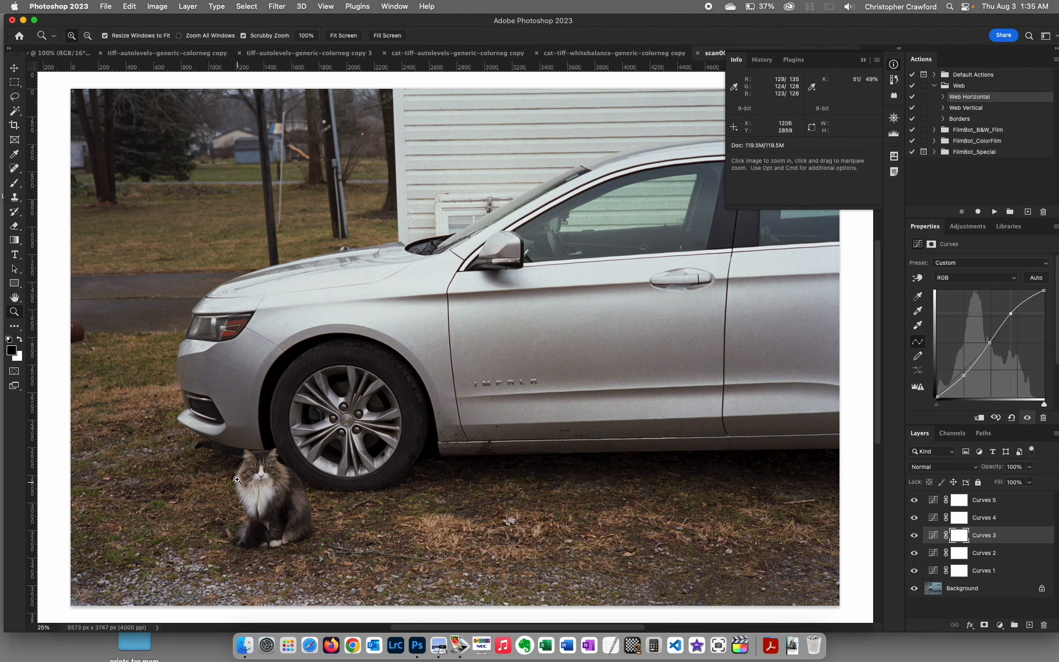
Step: Inspect the cat at 50% zoom, and open the macOS Screenshot tool
click(271, 477)
click(471, 367)
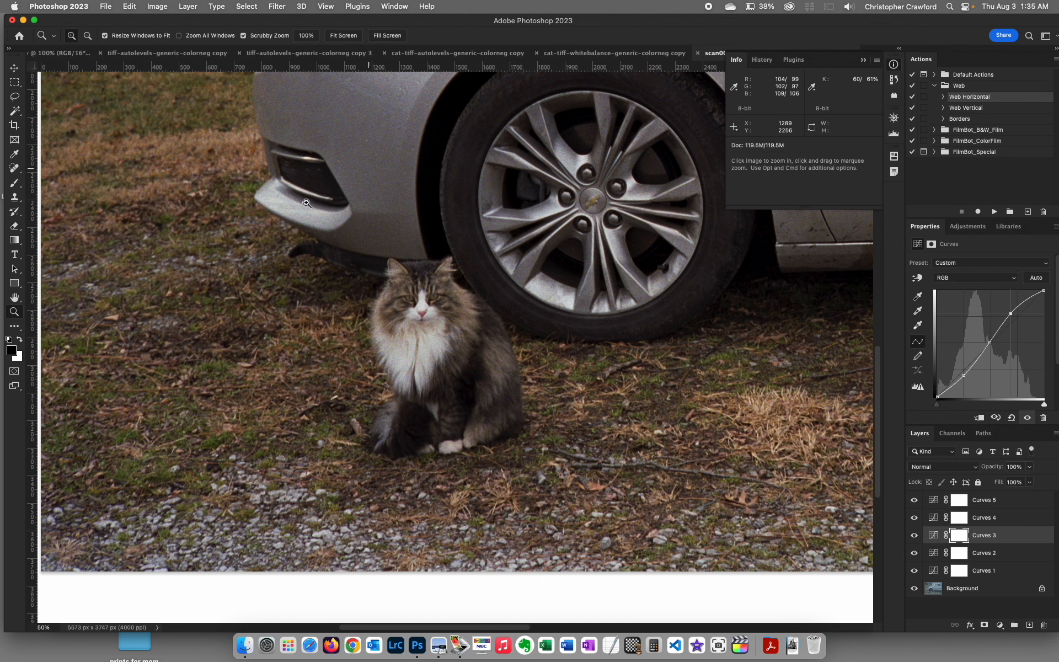
click(716, 640)
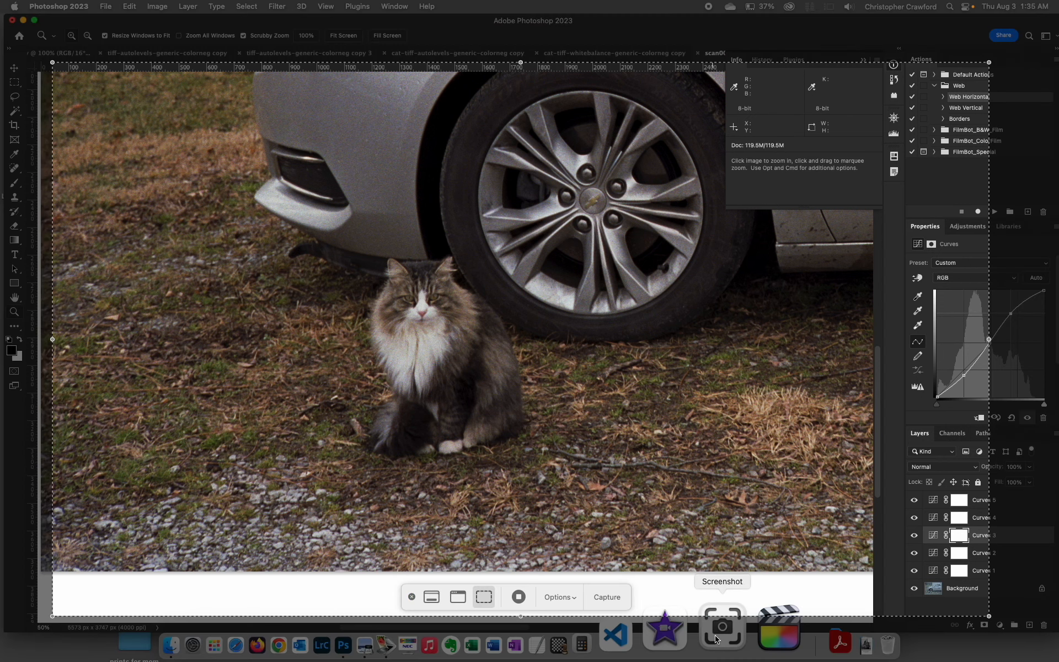